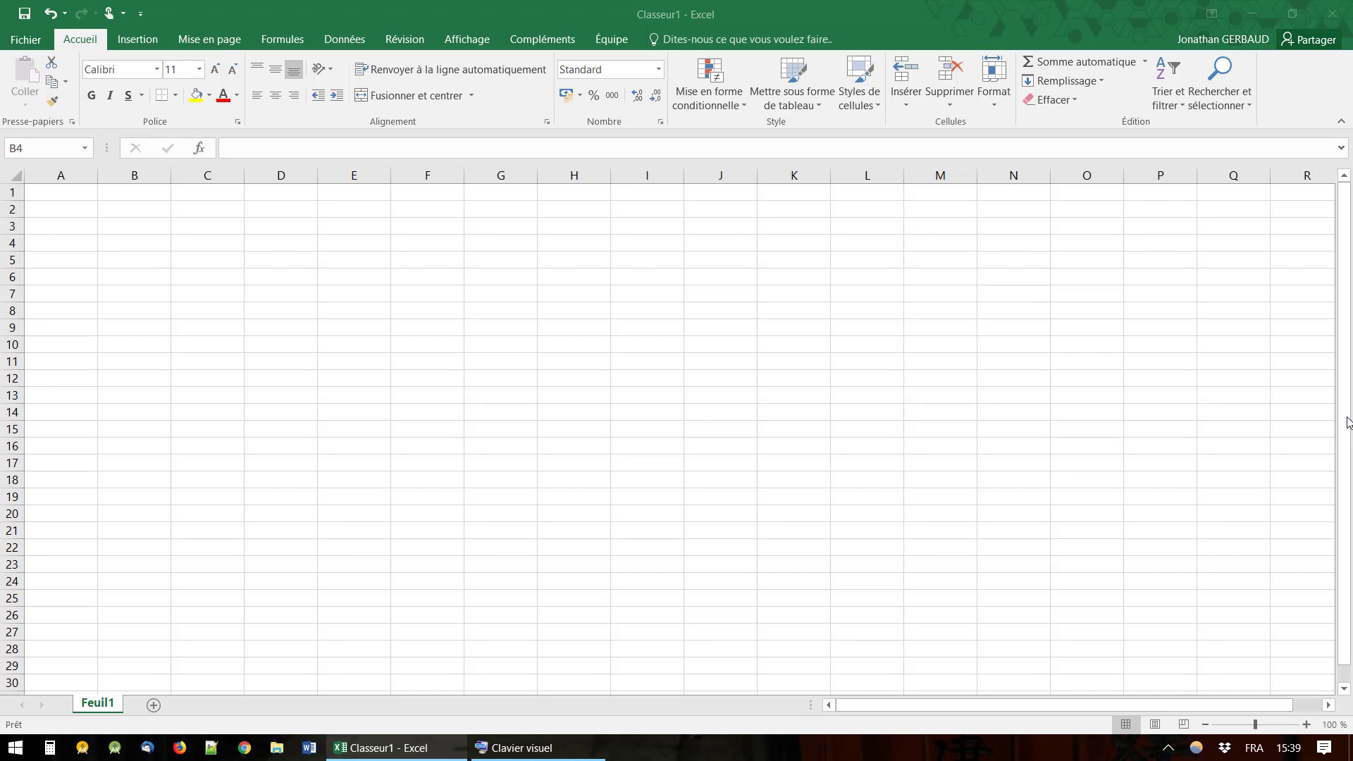
Examine the empty sheet's rows from row 1 down to about row 300.
click(1347, 422)
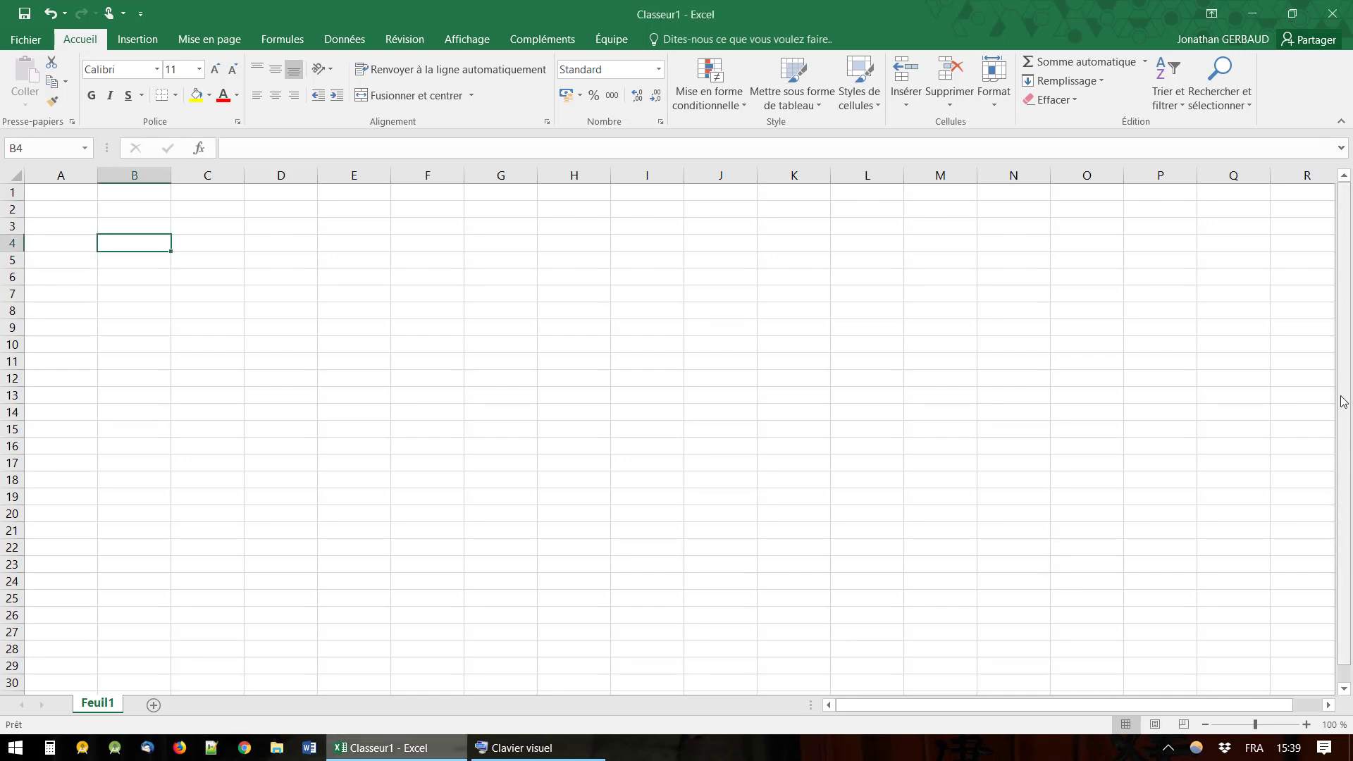
drag(1347, 391, 1347, 455)
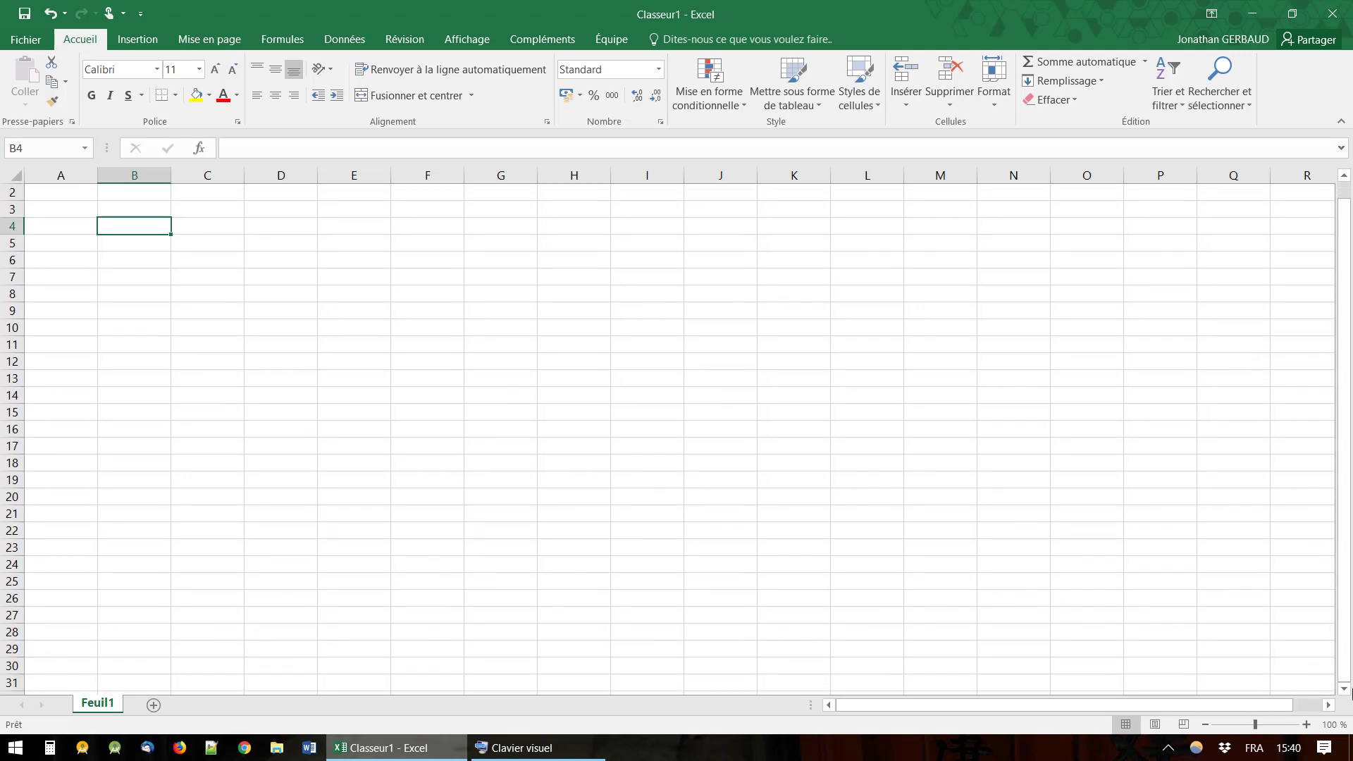
drag(1344, 689, 1346, 694)
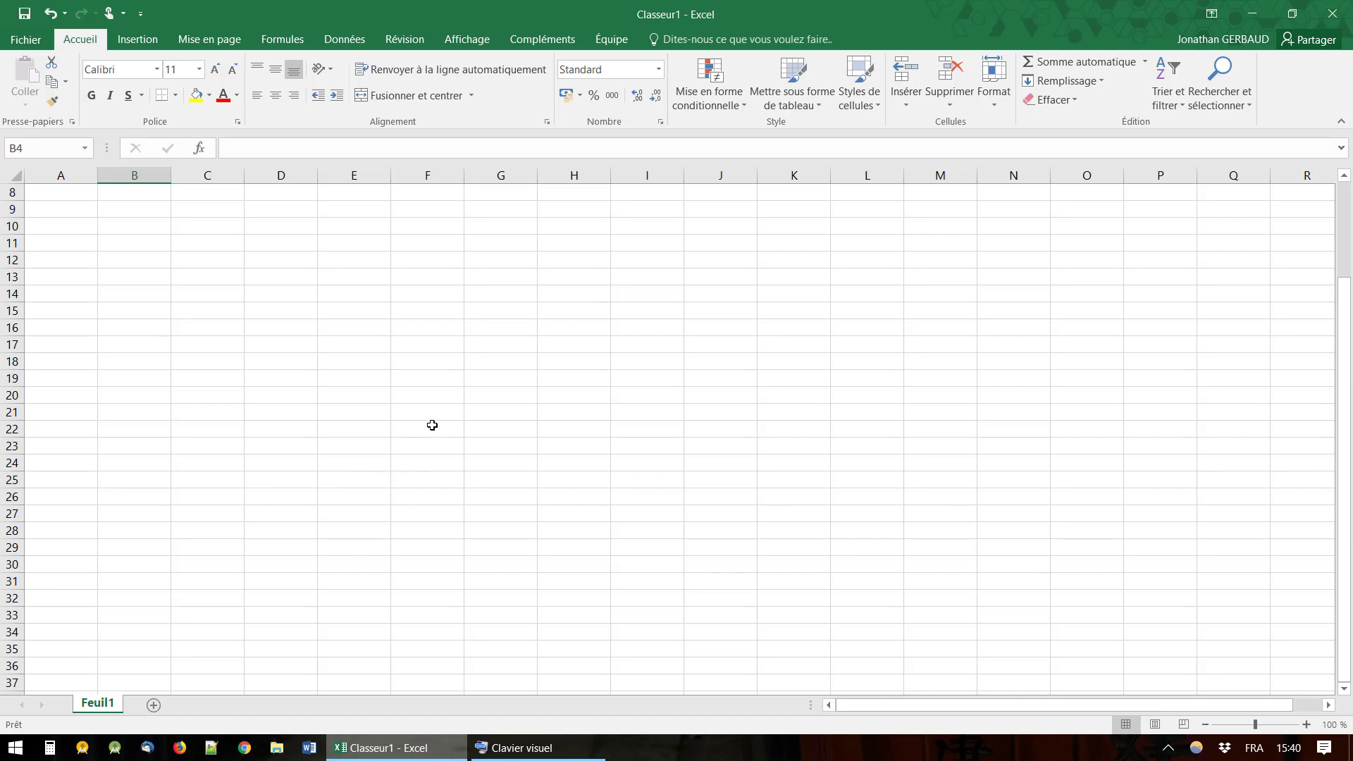
click(295, 428)
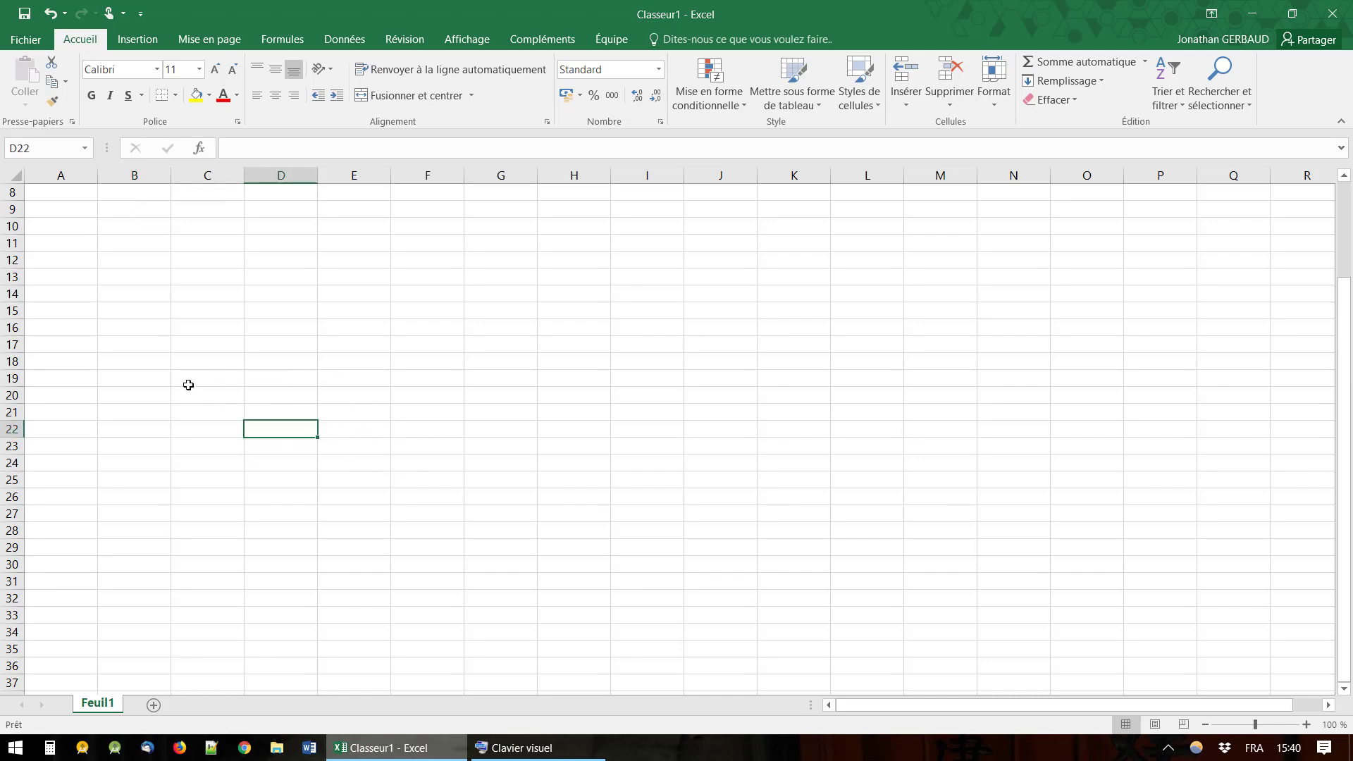
click(294, 375)
scroll(272, 468, down, 19)
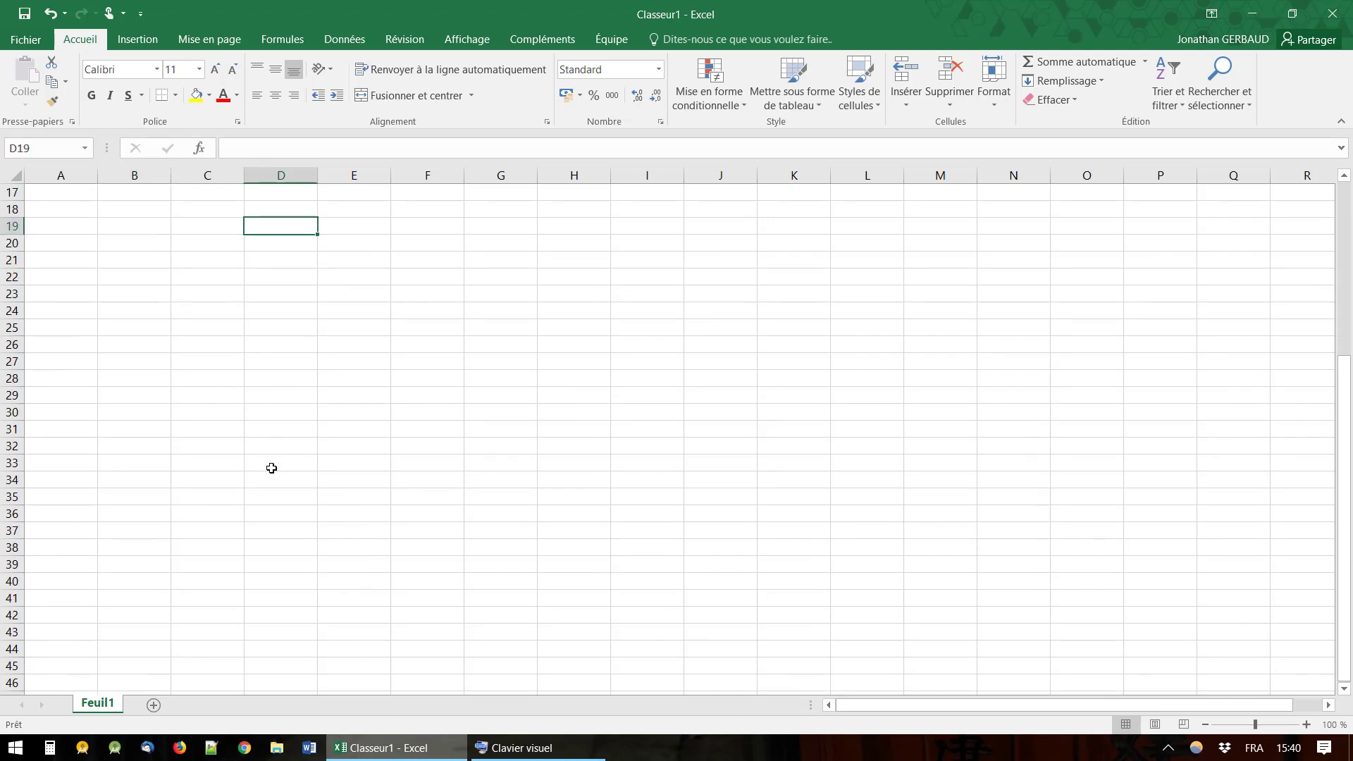
scroll(271, 468, down, 20)
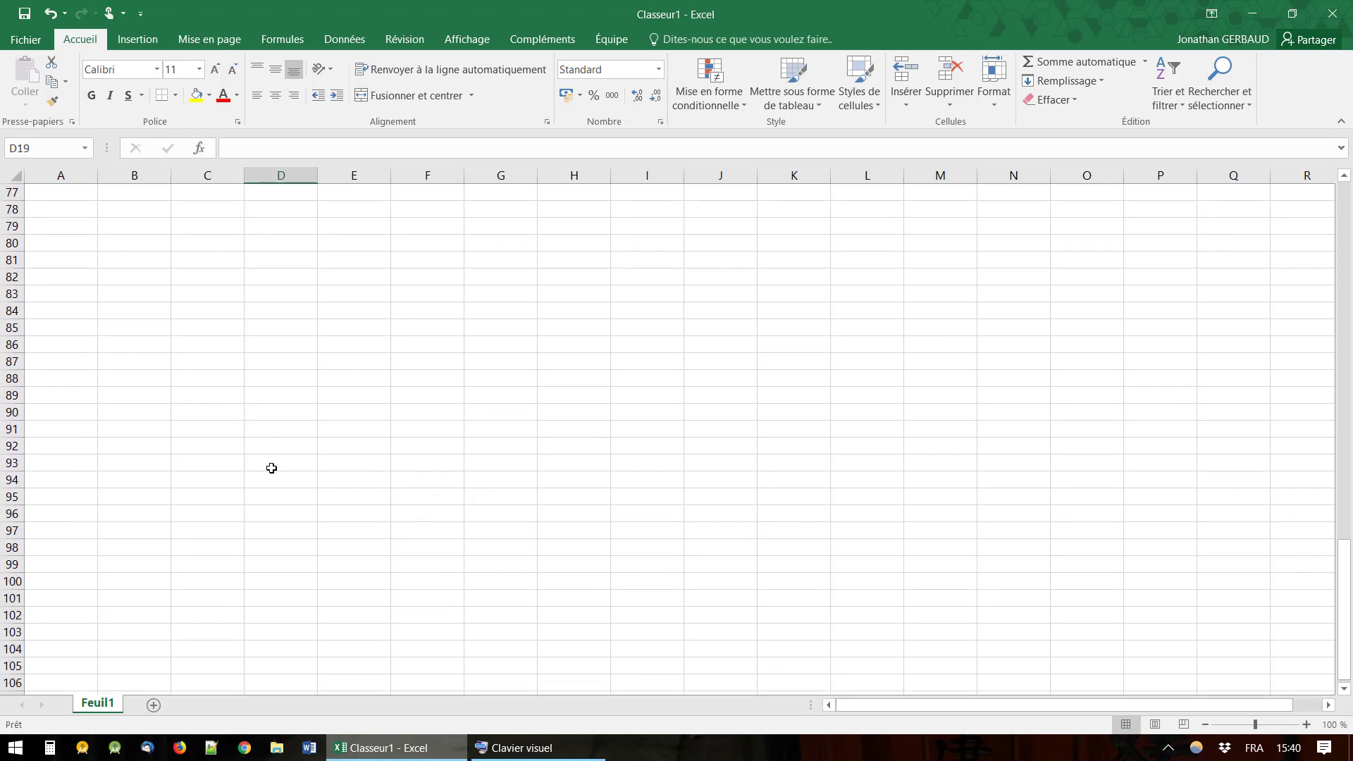
scroll(271, 468, down, 19)
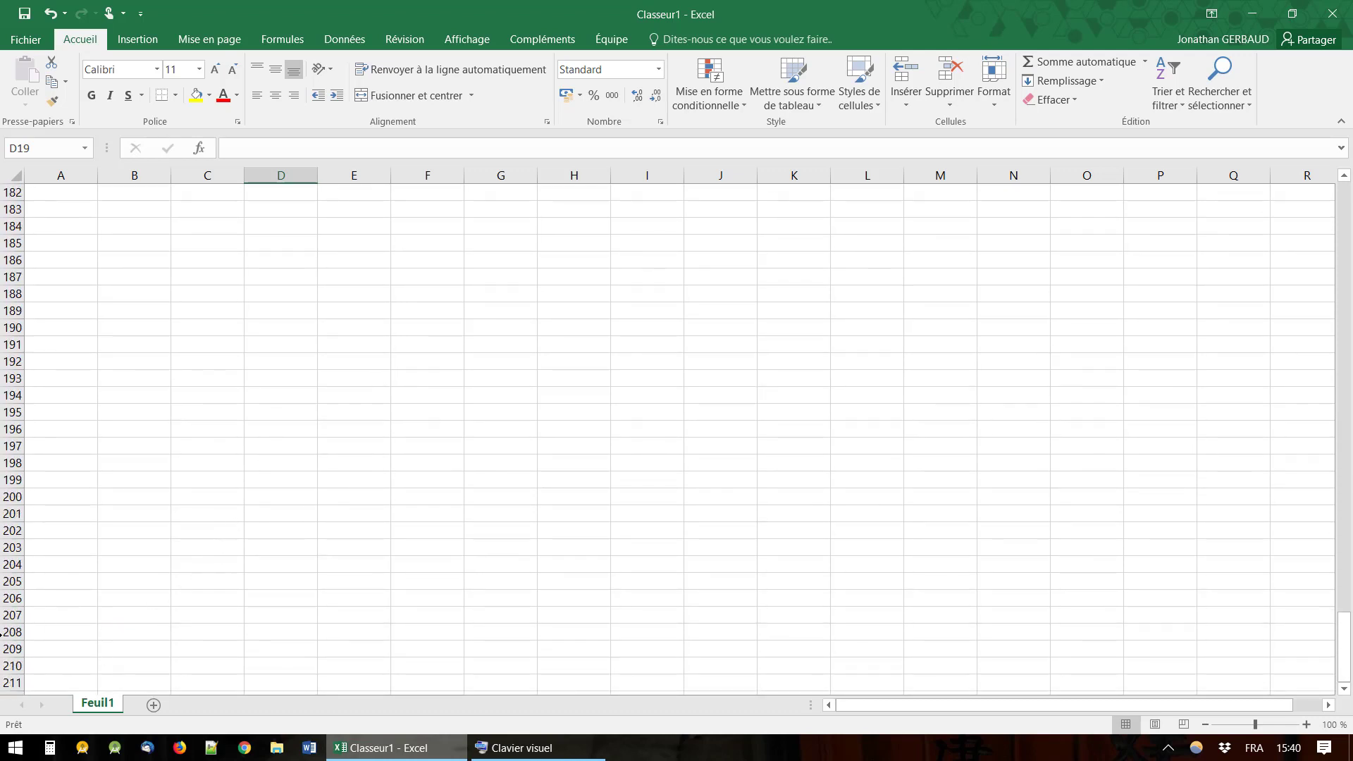
scroll(97, 656, down, 10)
scroll(98, 641, down, 20)
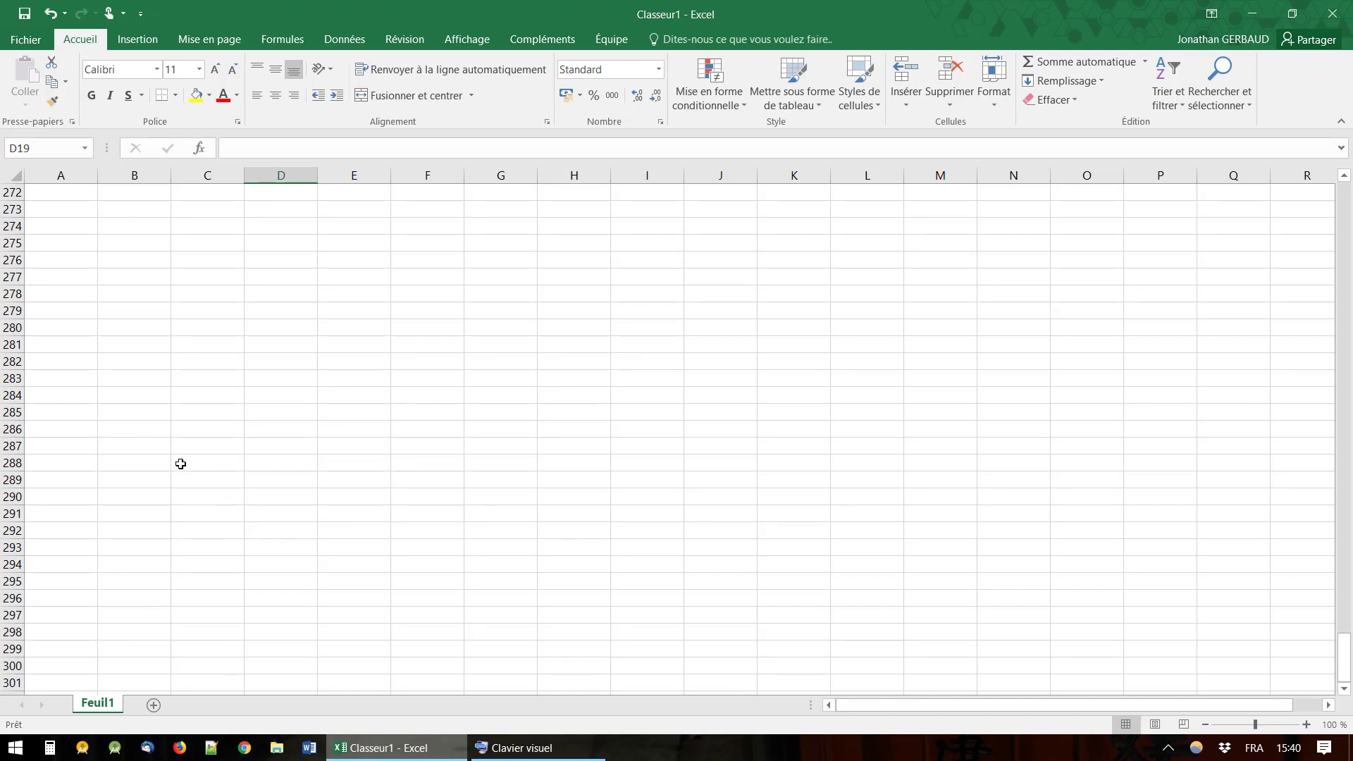
Extend a selection in column C from C287 down to row 2233, then select only cell C2221.
click(207, 295)
click(185, 446)
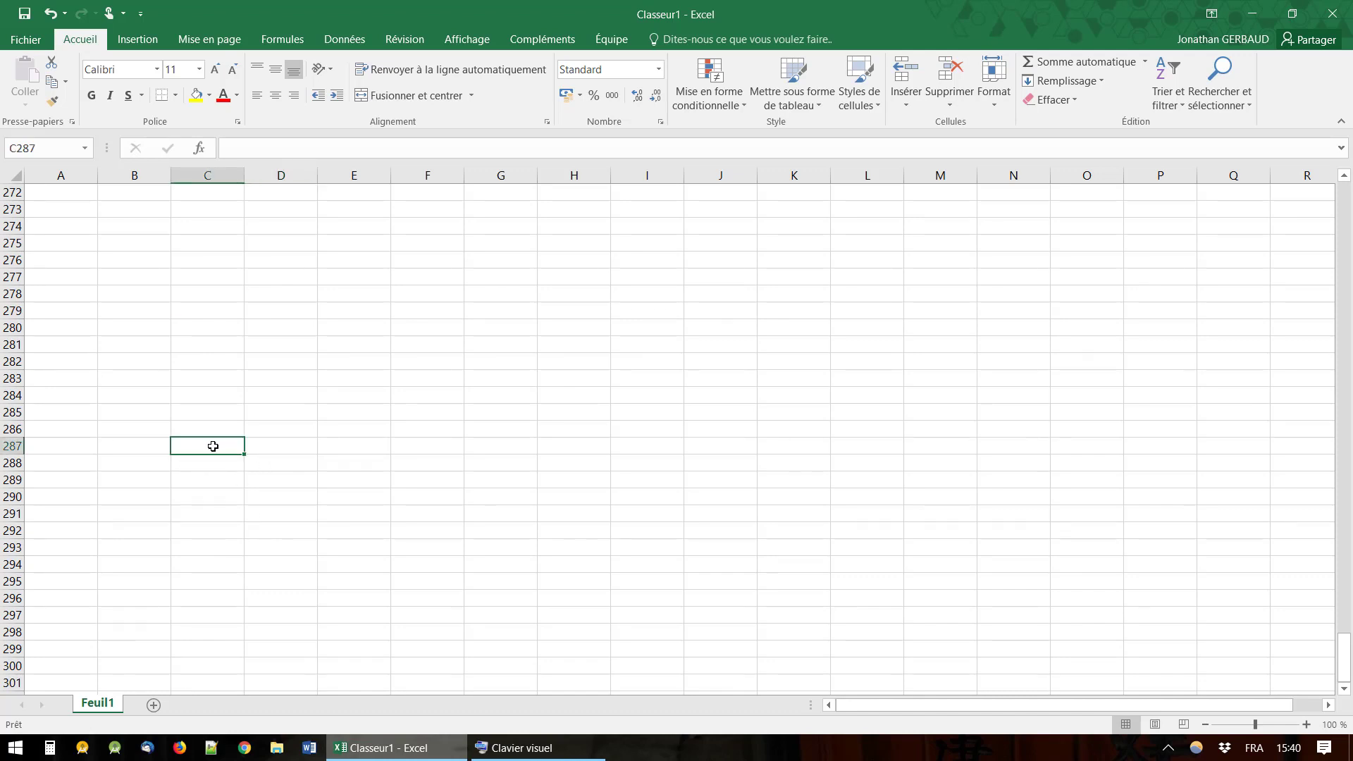
mouse_move(212, 446)
mouse_down()
mouse_move(232, 611)
mouse_move(200, 758)
mouse_move(229, 453)
mouse_up()
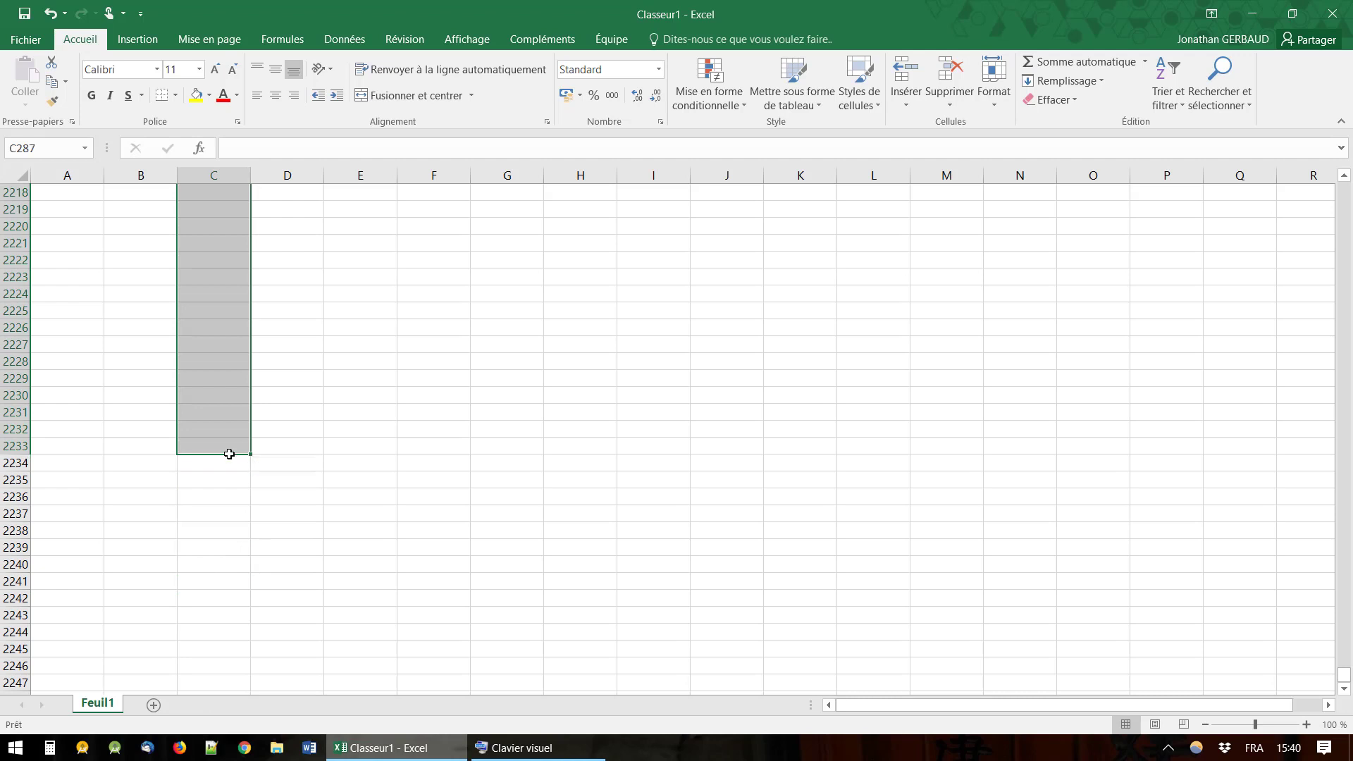
scroll(229, 454, up, 4)
click(229, 451)
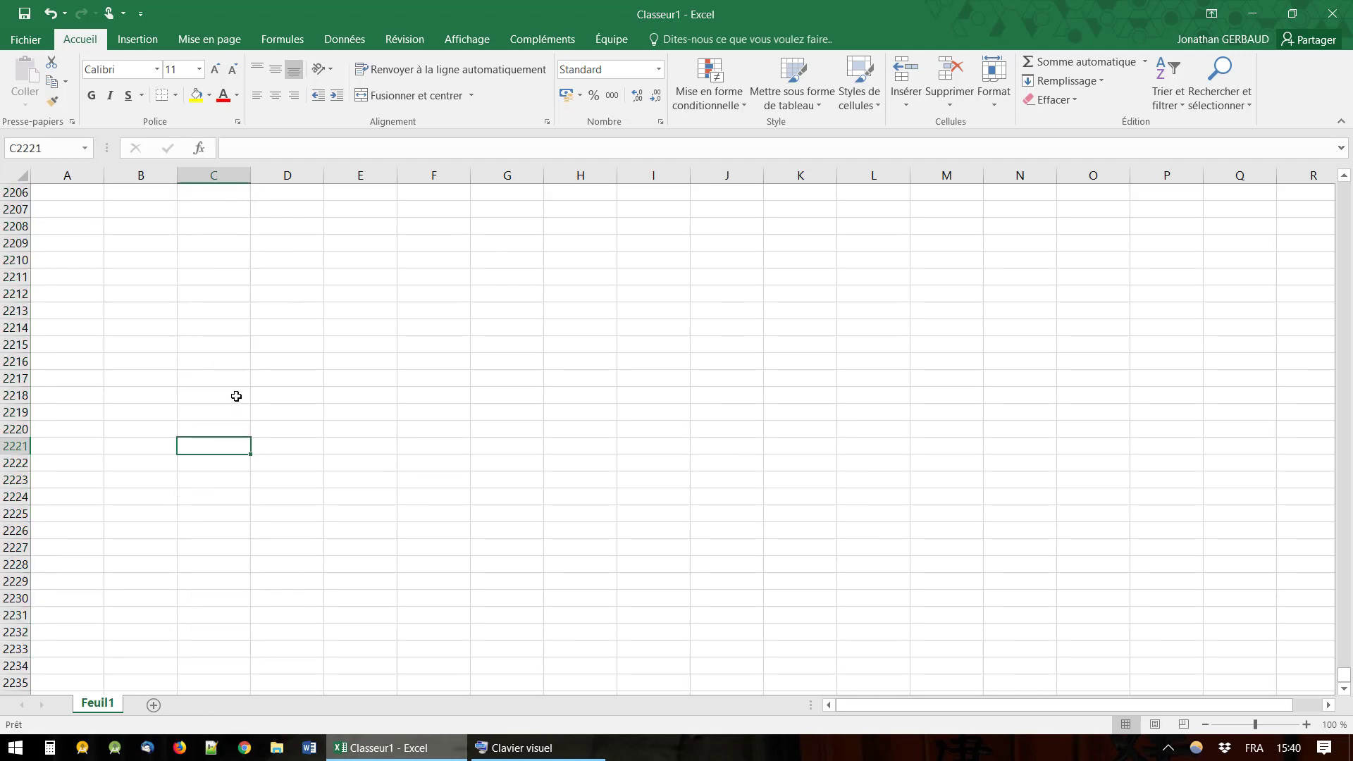
Extend the selection upward from C2221 to return to the sheet's first rows, then select cell B6.
drag(211, 441, 231, 1)
click(219, 327)
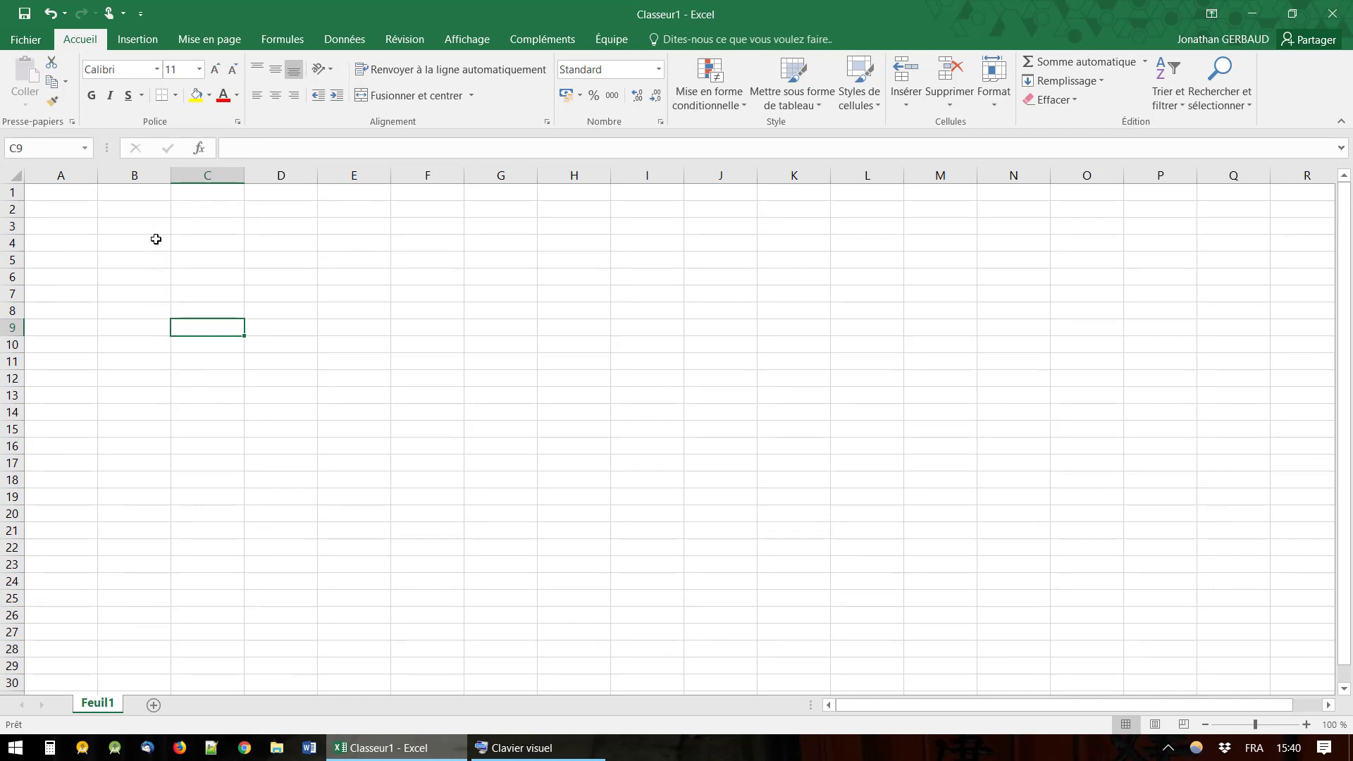
click(151, 274)
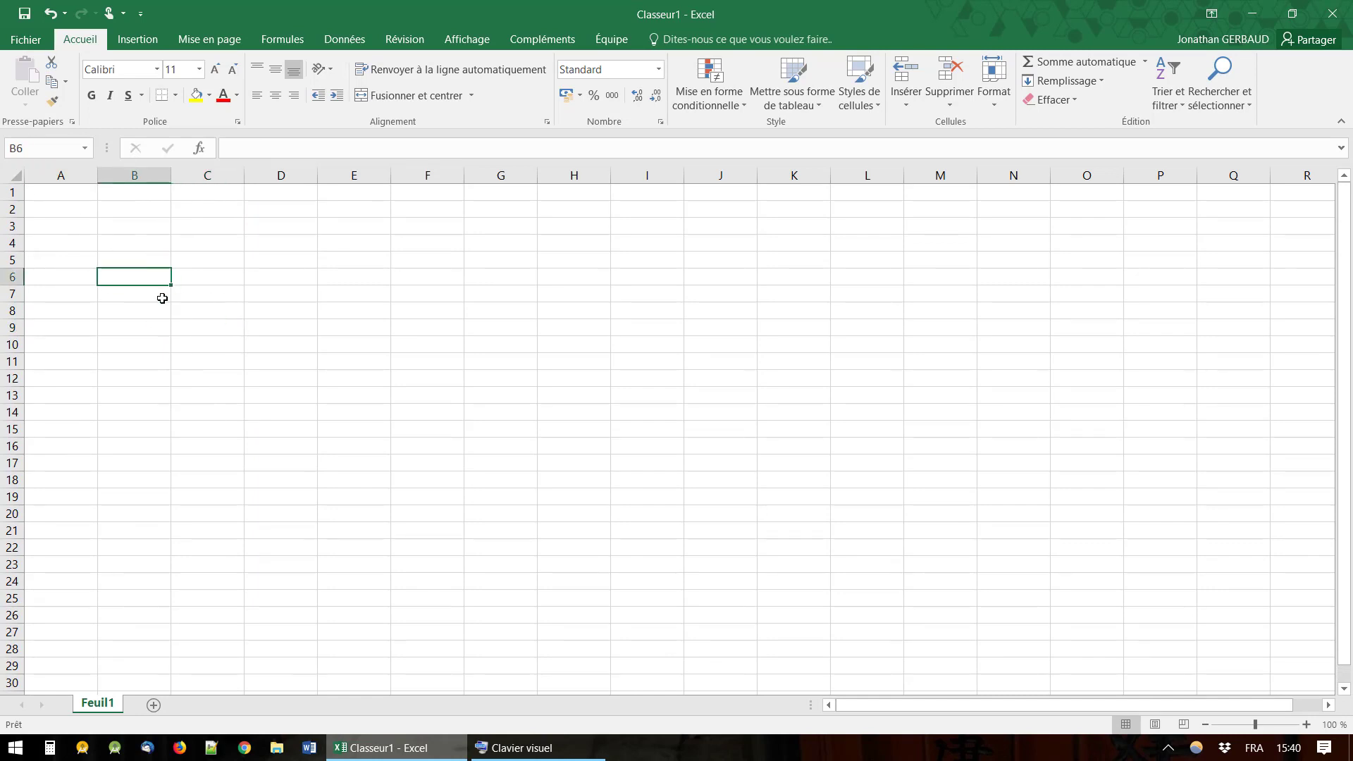
Bring up the on-screen keyboard over the sheet and point out its Ctrl and down-arrow keys.
click(550, 748)
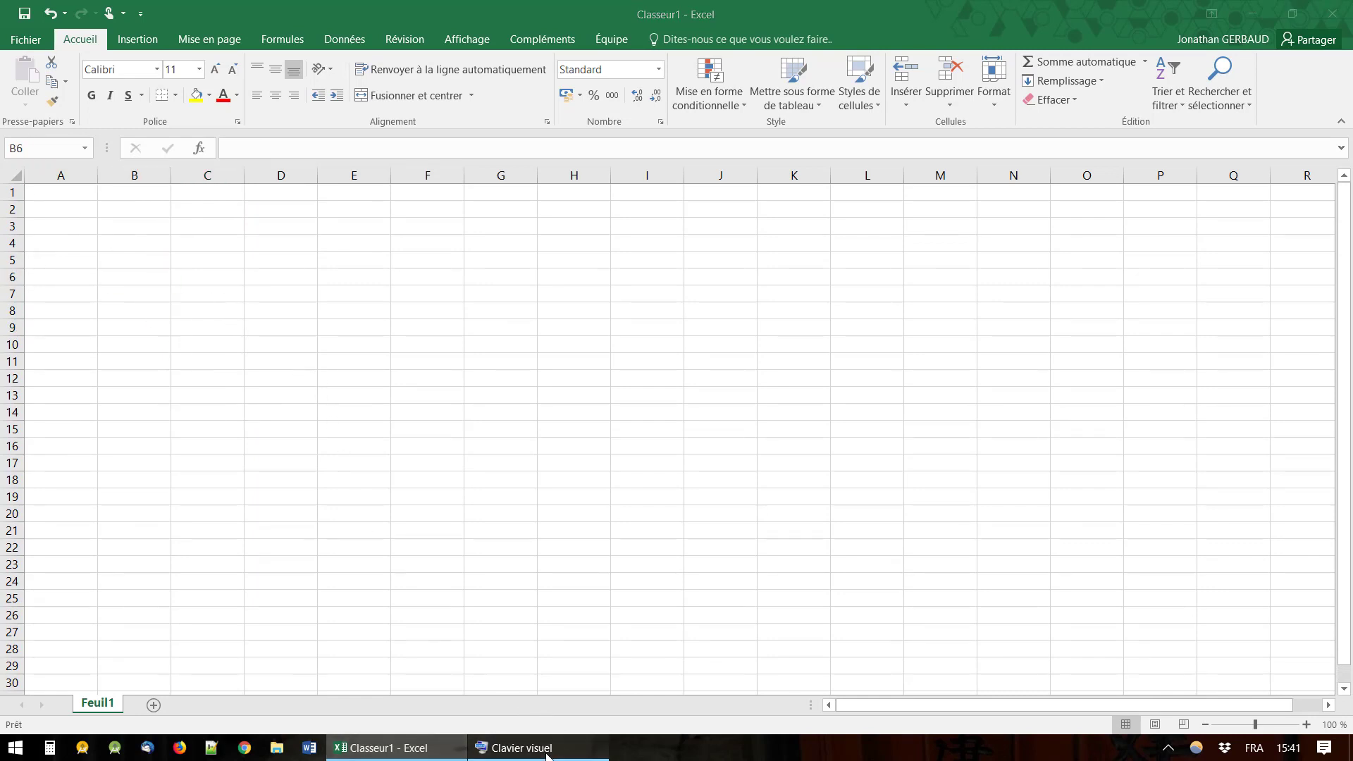
drag(548, 382, 596, 398)
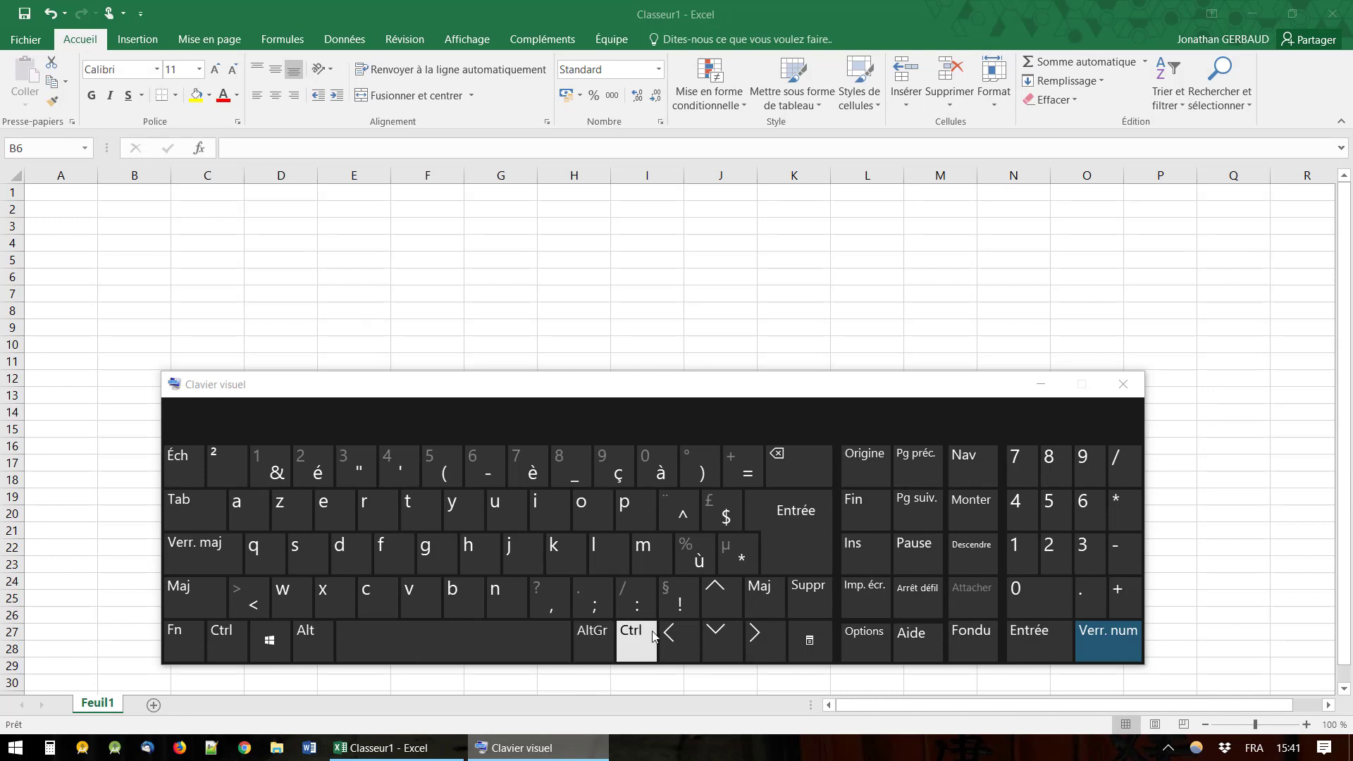
click(226, 645)
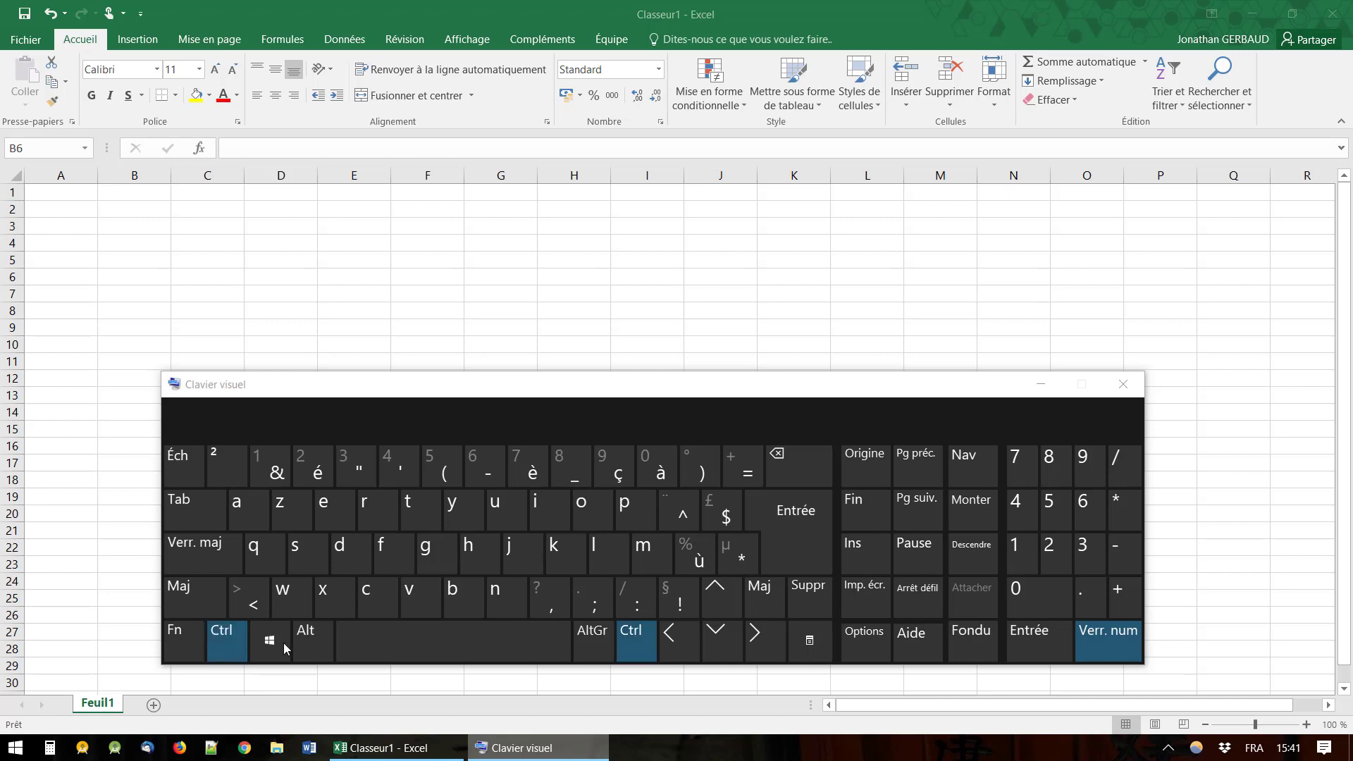
click(719, 645)
Jump from B6 to the last row of column B and minimise the on-screen keyboard.
key(ctrl)
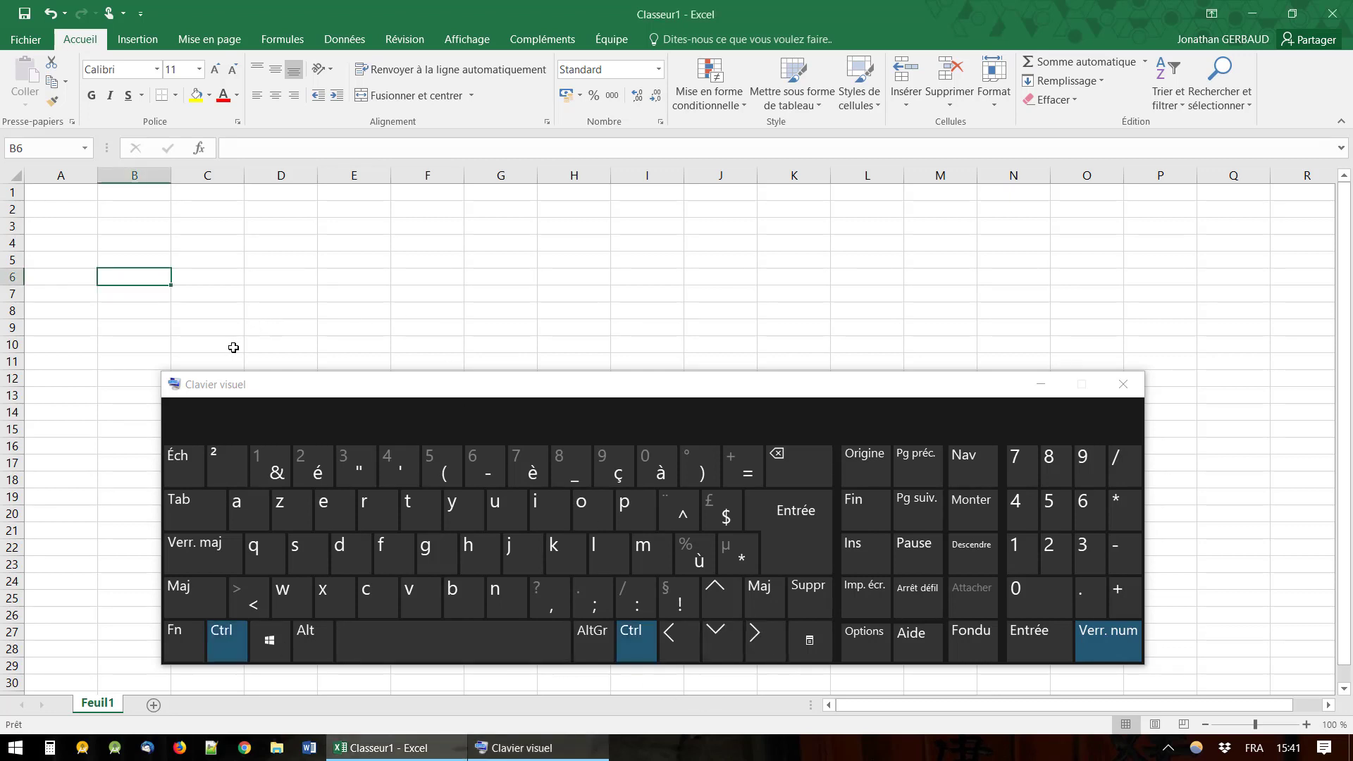
key(ctrl+Down)
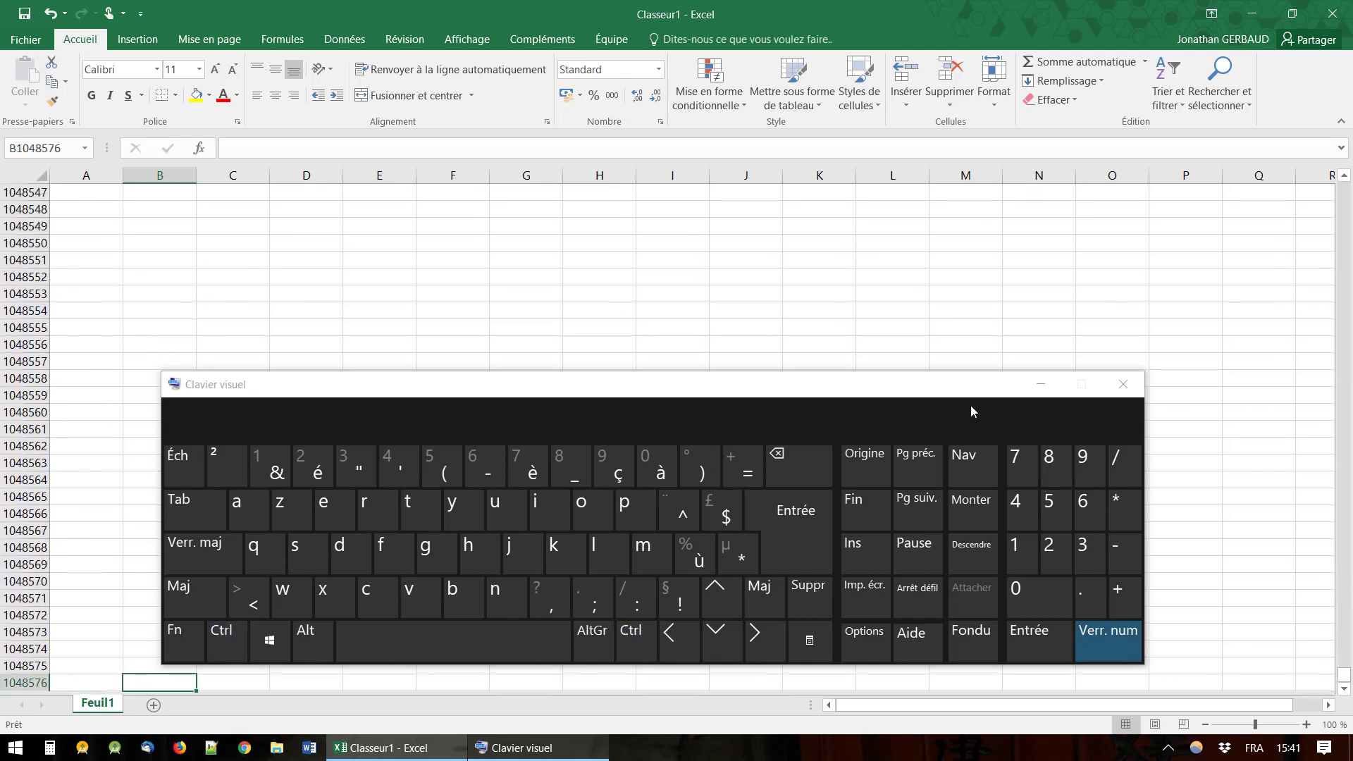
click(1041, 384)
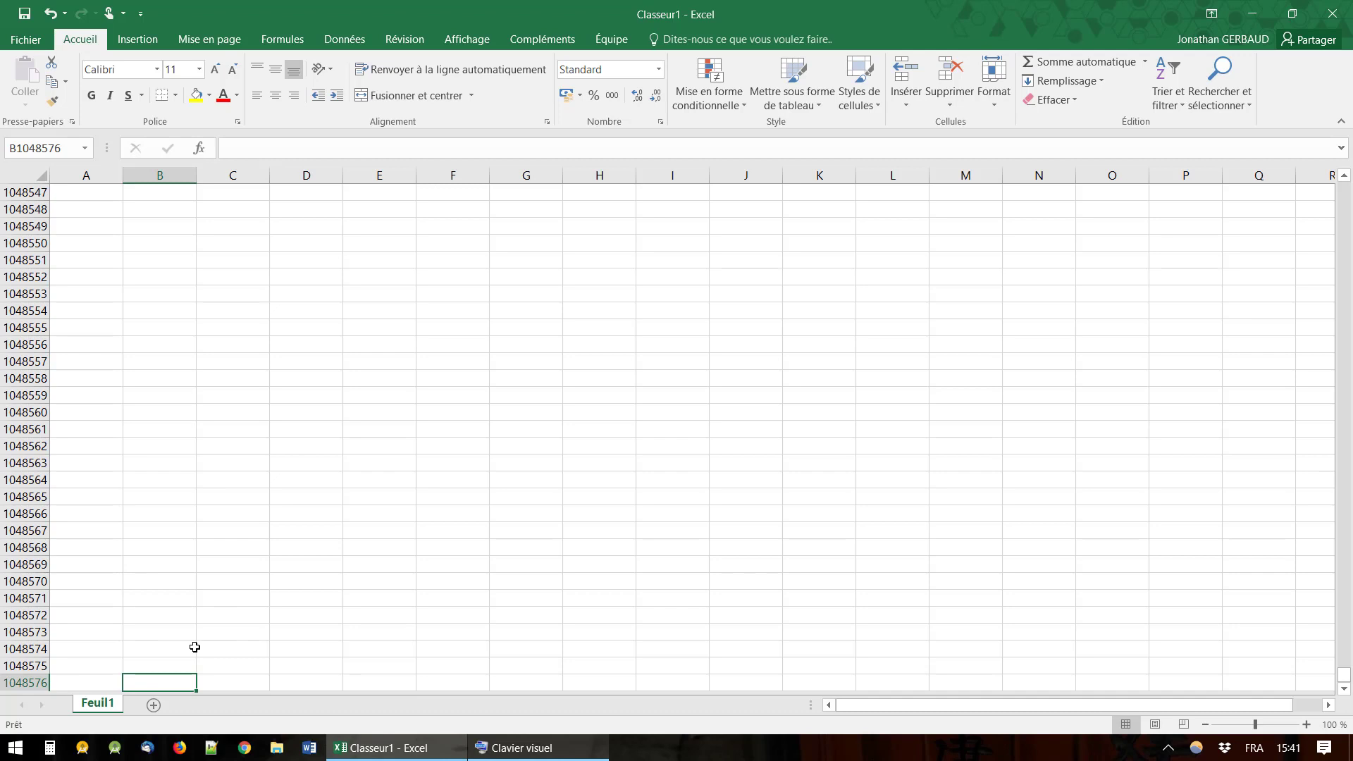
Check the end of the sheet's rows, then jump from C1048571 back to the first row of column C.
scroll(195, 646, down, 5)
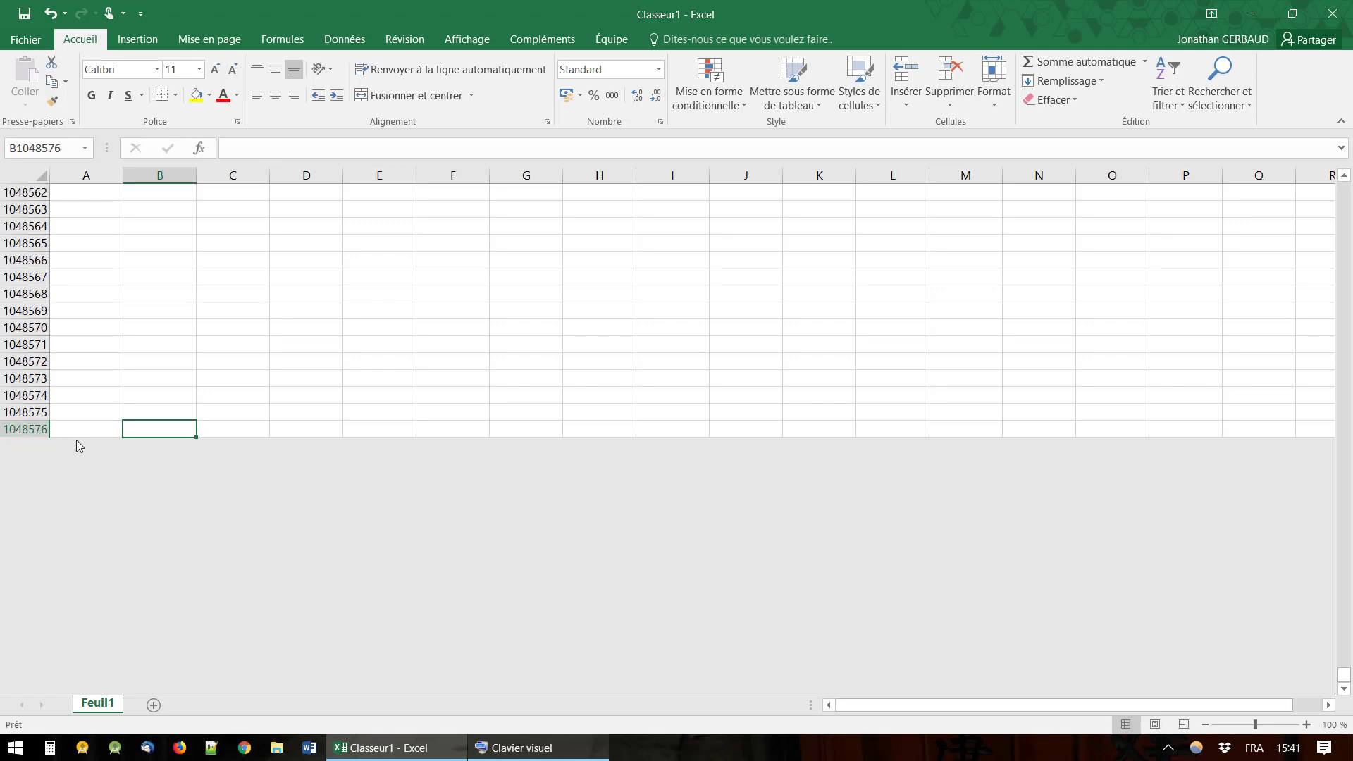
scroll(257, 458, up, 3)
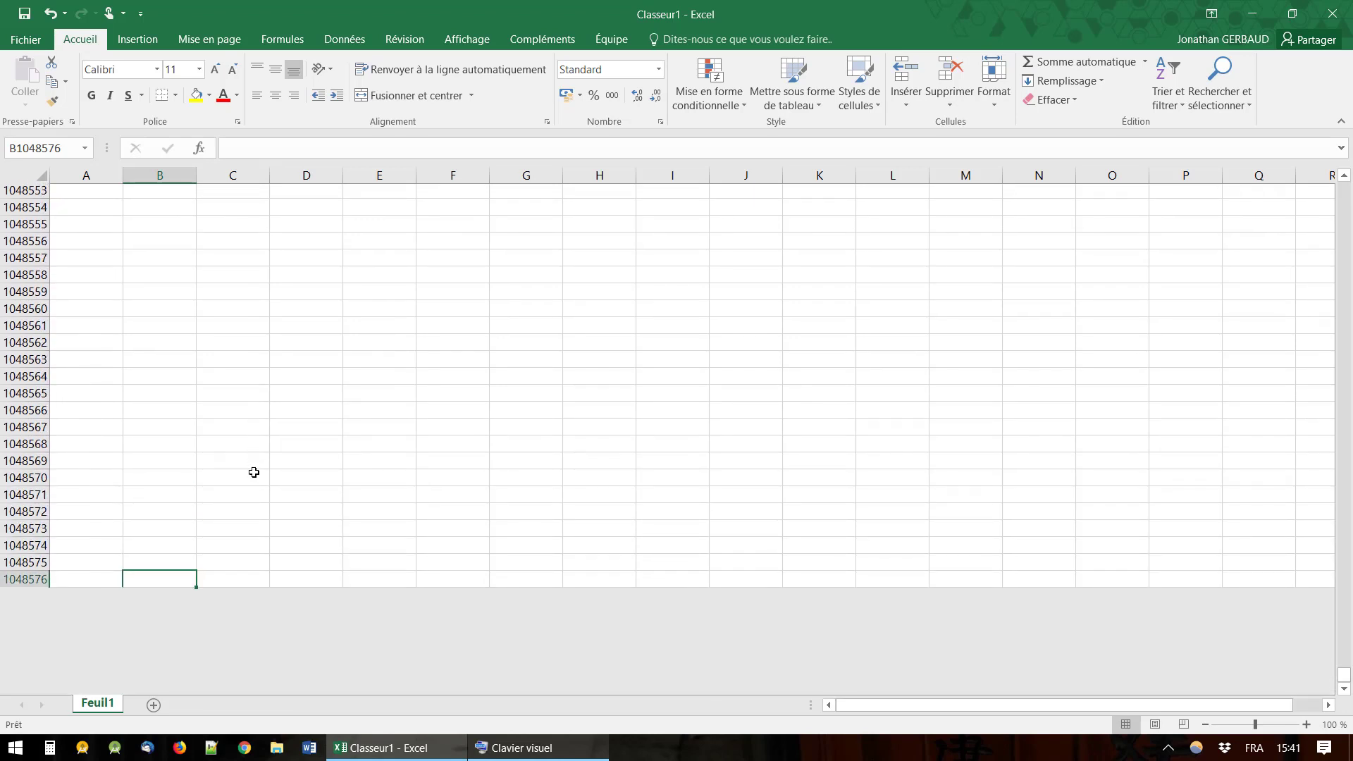
click(245, 494)
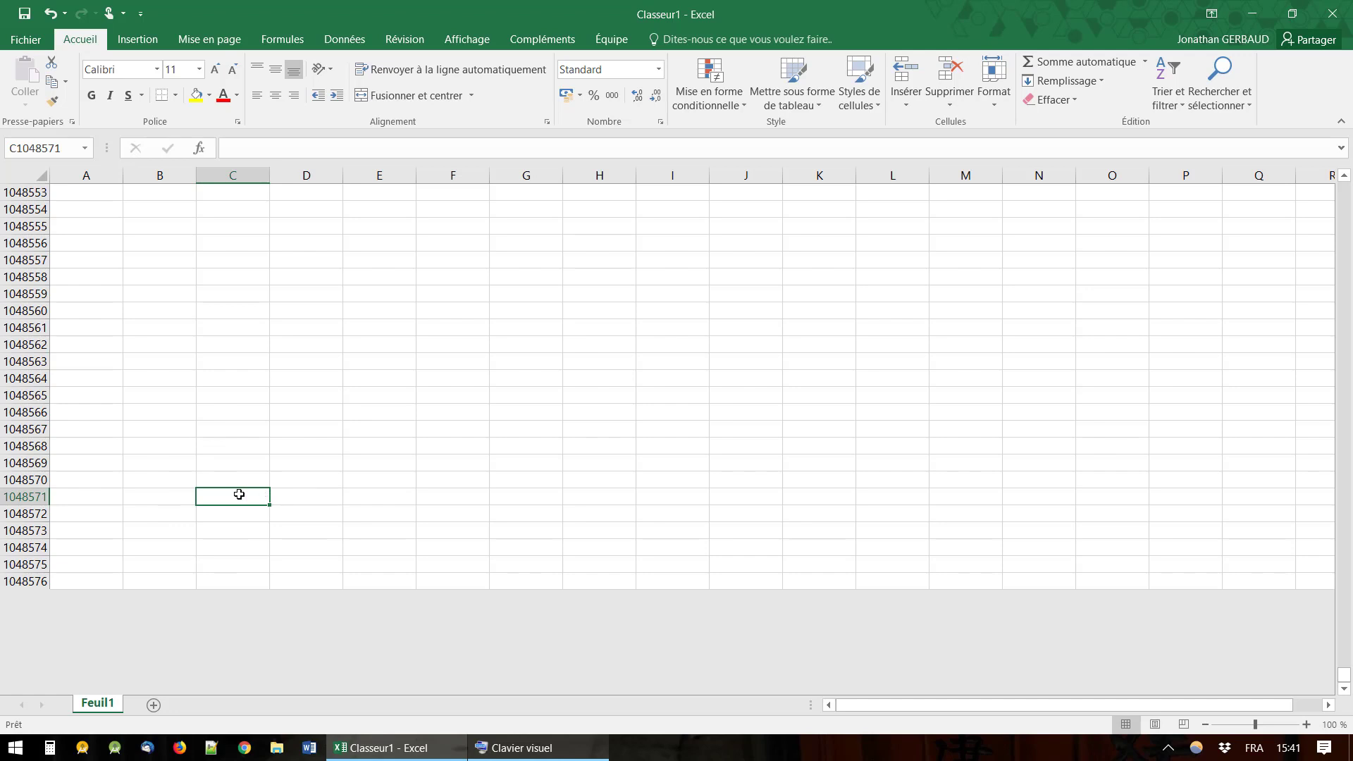
key(ctrl+Up)
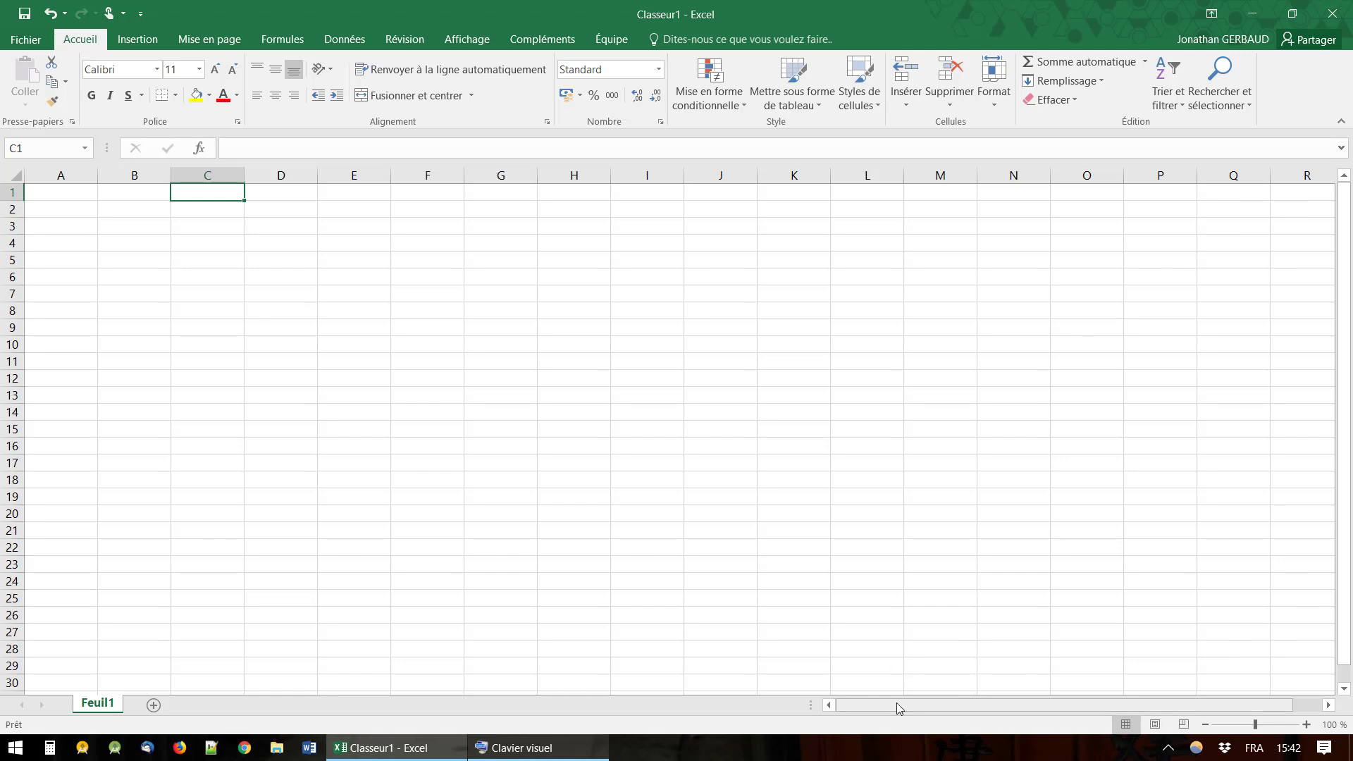
View the columns beyond R and select cell X5.
drag(899, 707, 971, 706)
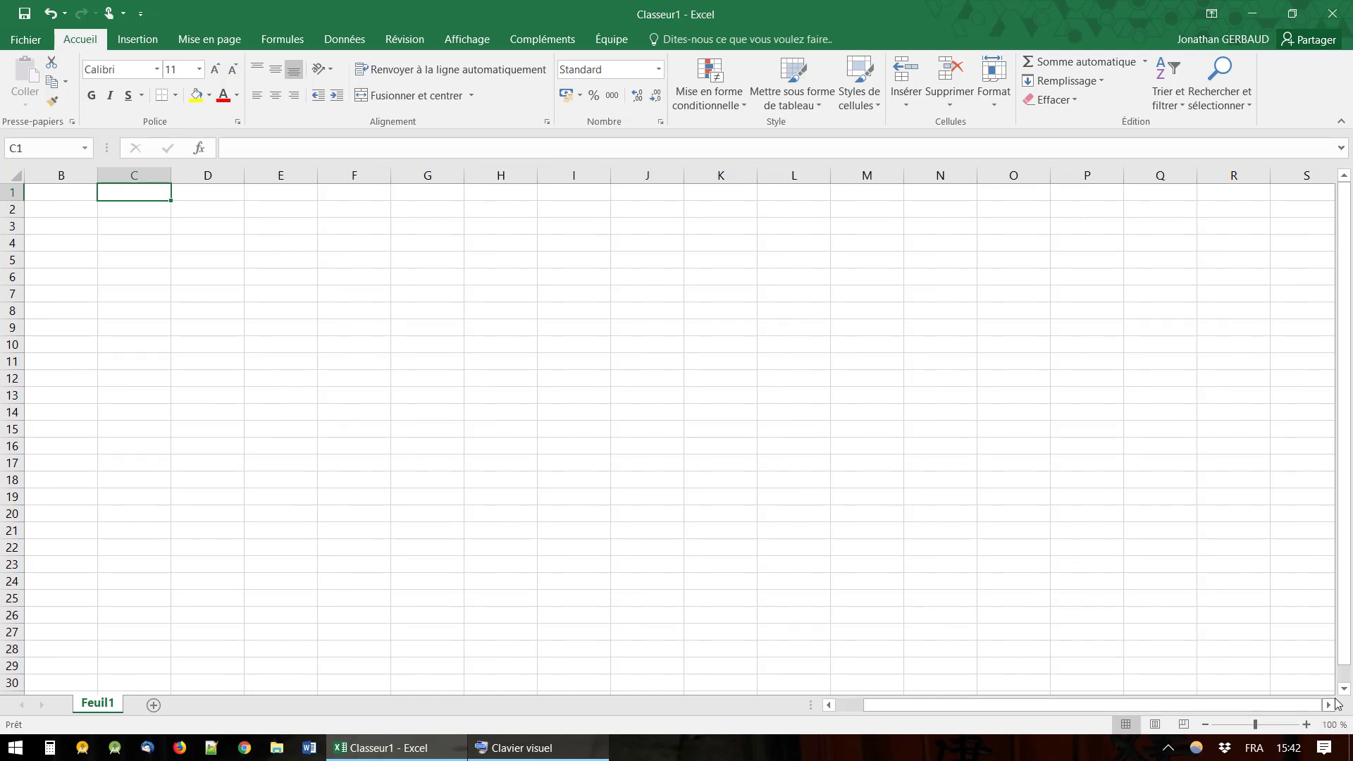
drag(1330, 709, 1330, 709)
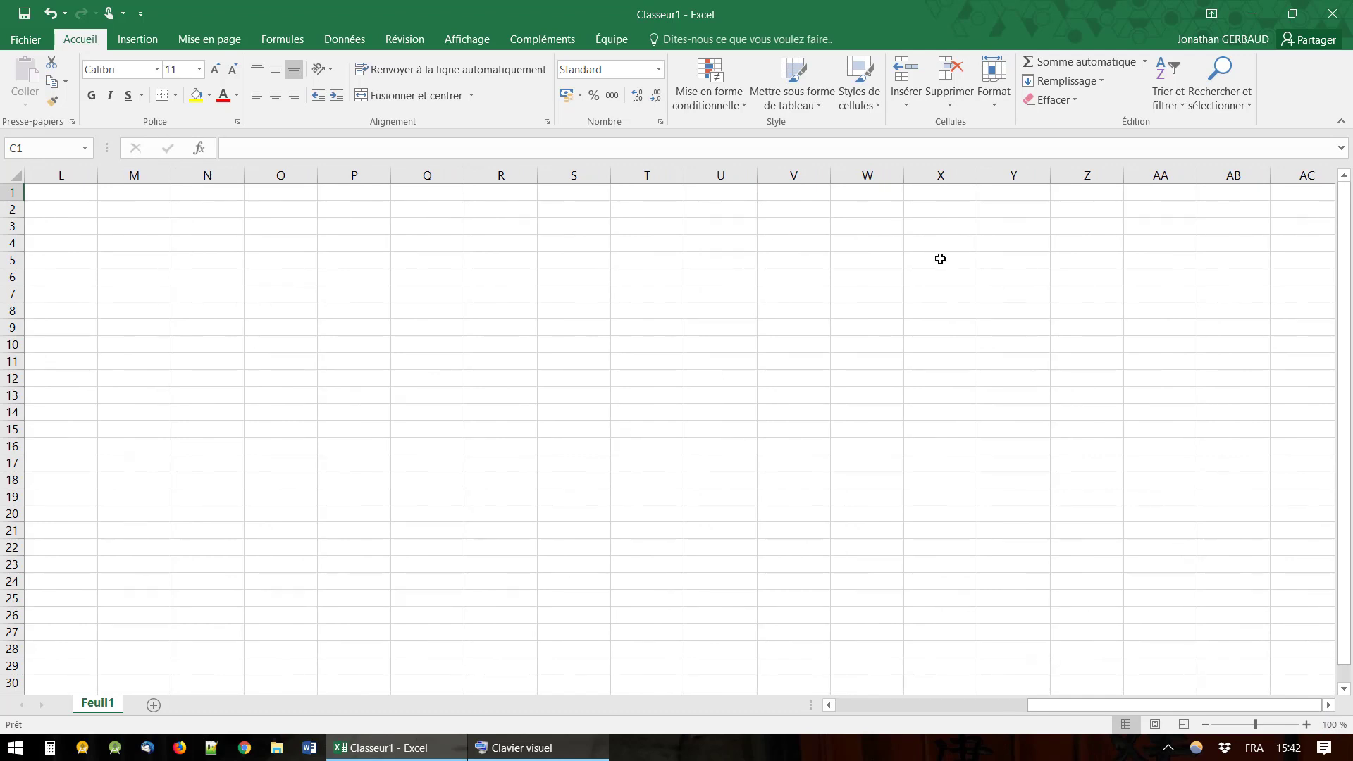
click(918, 259)
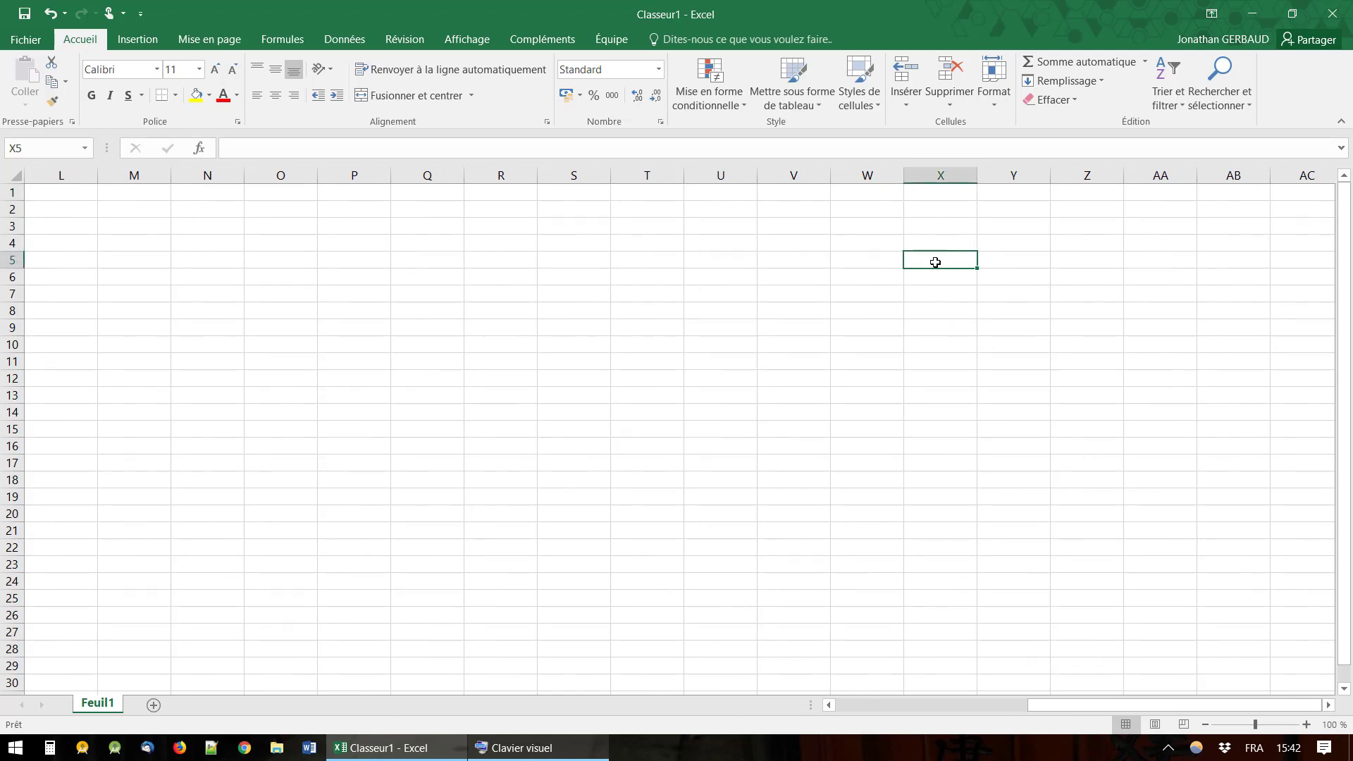
Extend cell selections sideways across the columns, first X5:AI6 and then from BM7 to CK8.
drag(937, 262, 1163, 277)
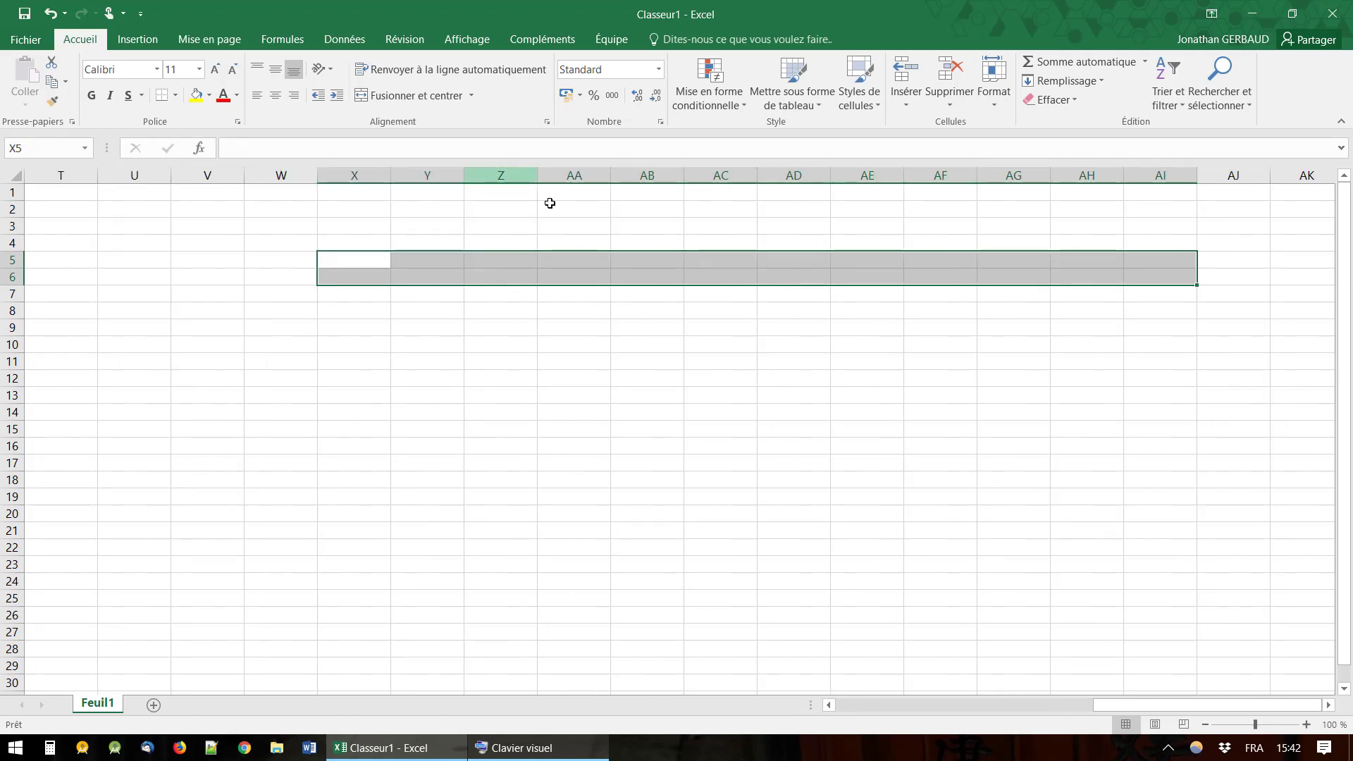
click(1233, 302)
drag(1143, 276, 1350, 305)
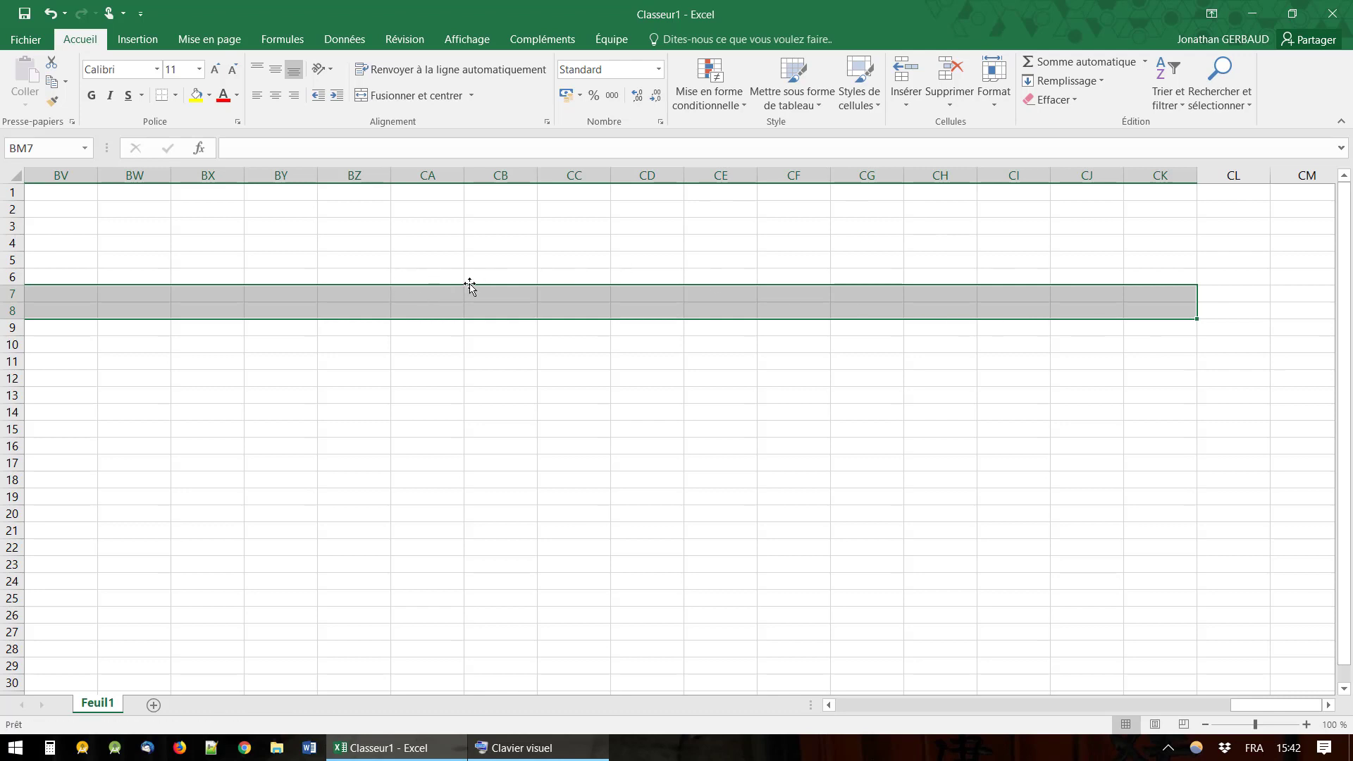
Jump from CE6 to the last column of row 6 and check the sheet's edge by selecting XFC6:XFD7.
click(756, 276)
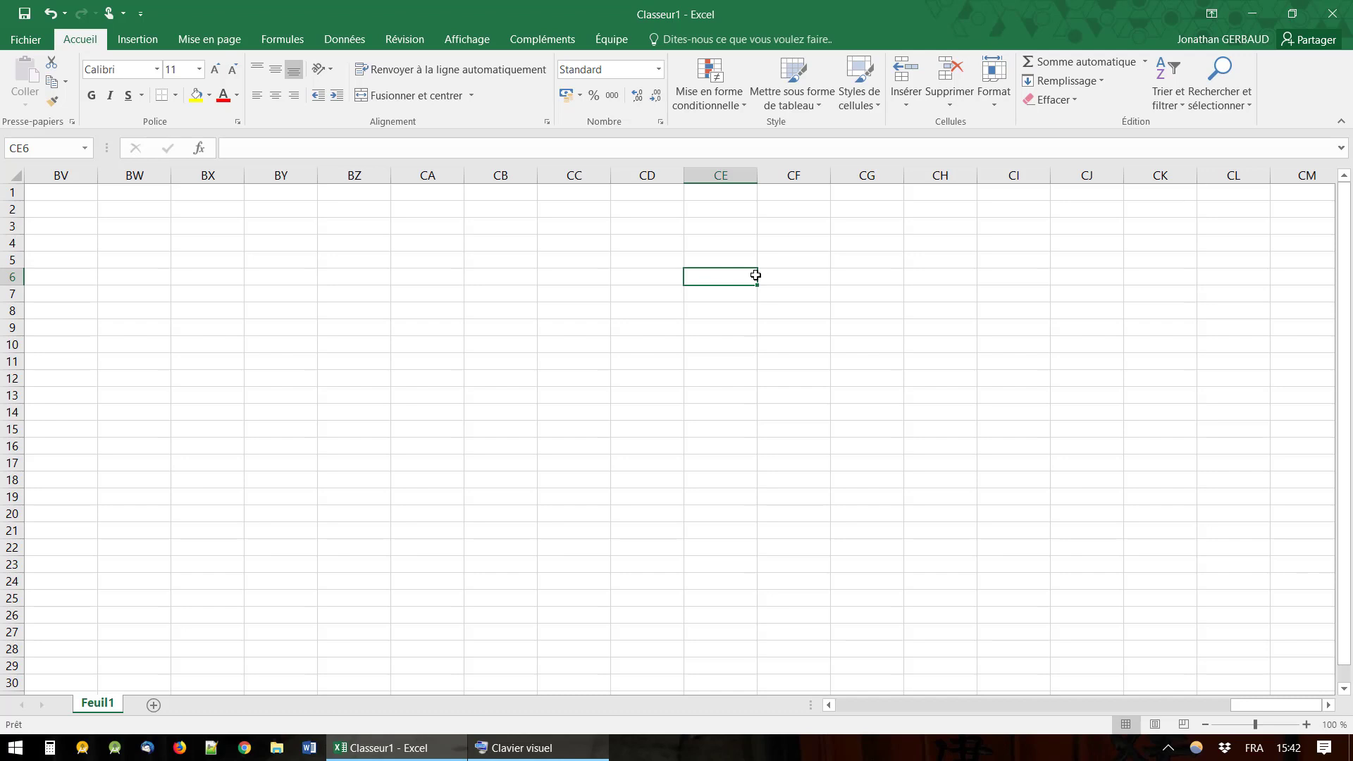
key(ctrl+Right)
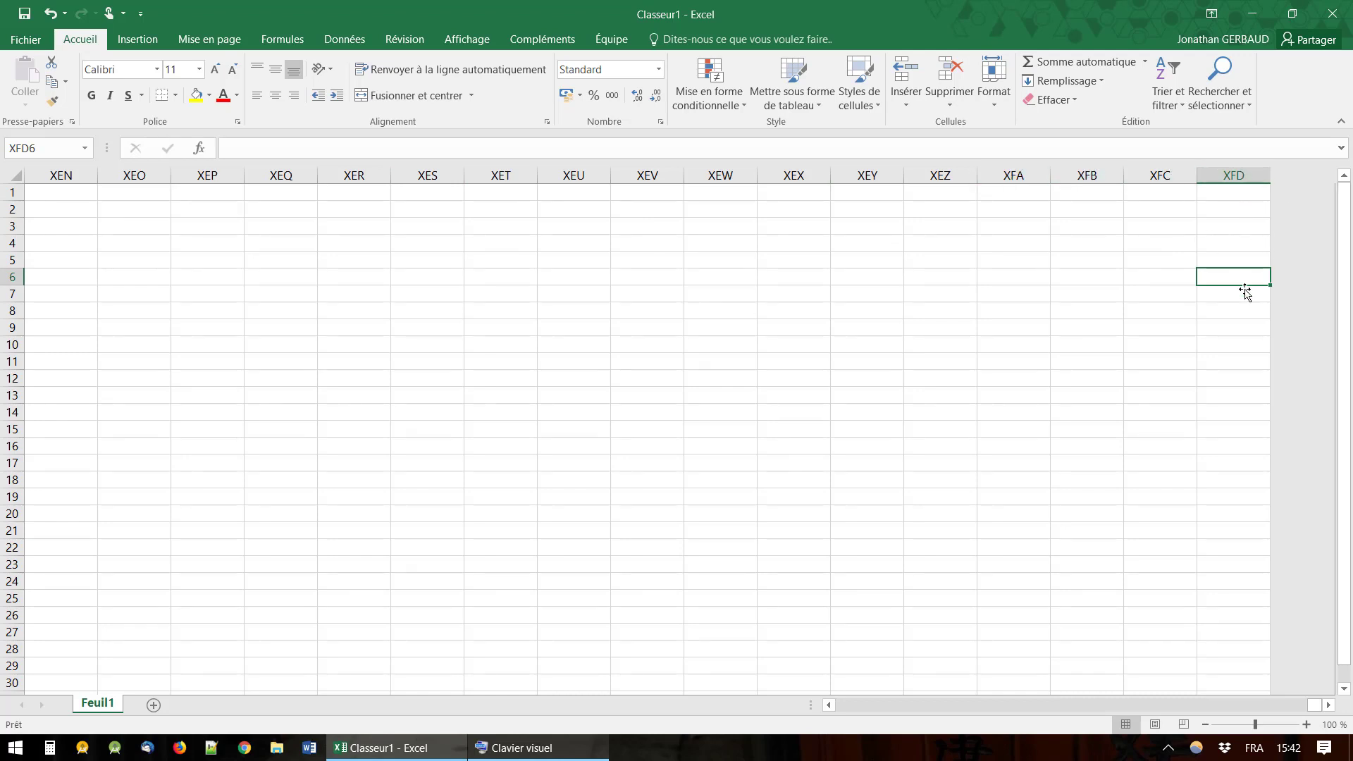
drag(1185, 290, 1276, 277)
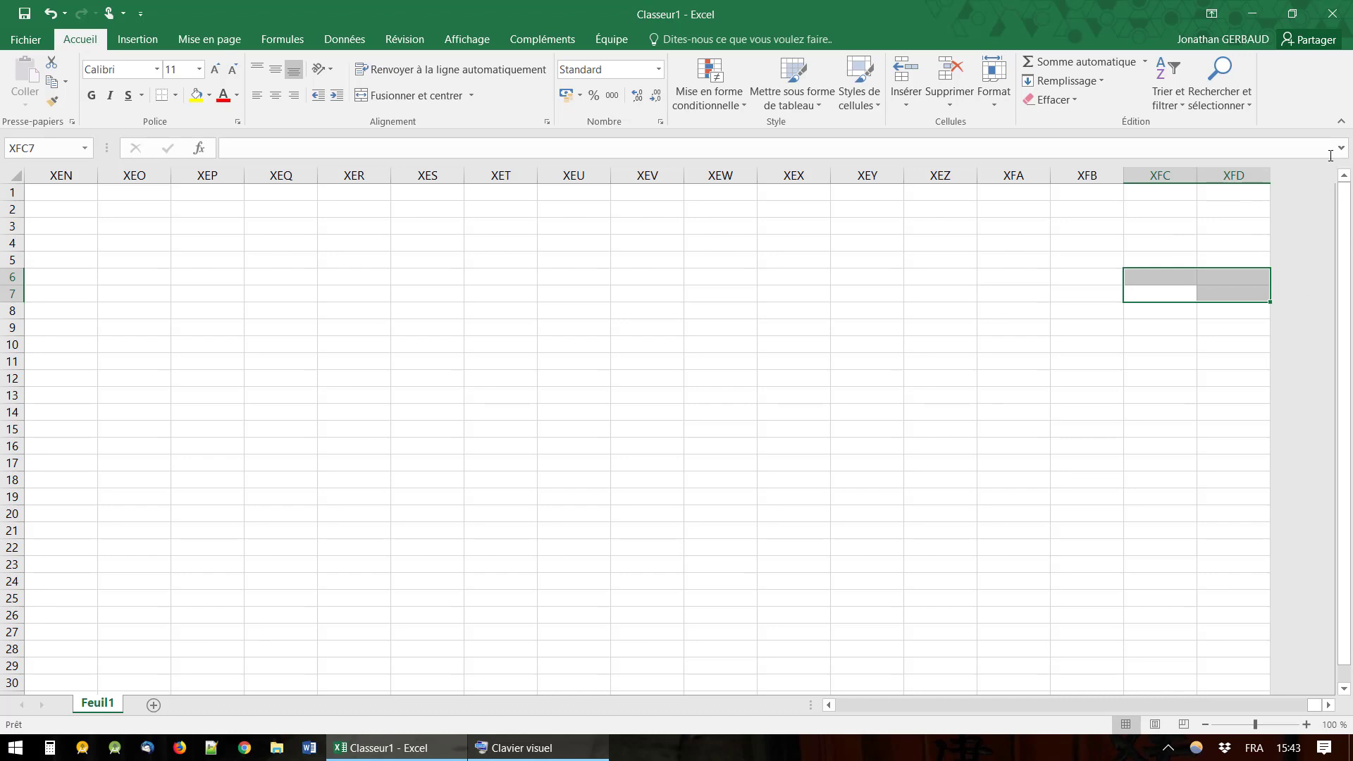
click(1232, 278)
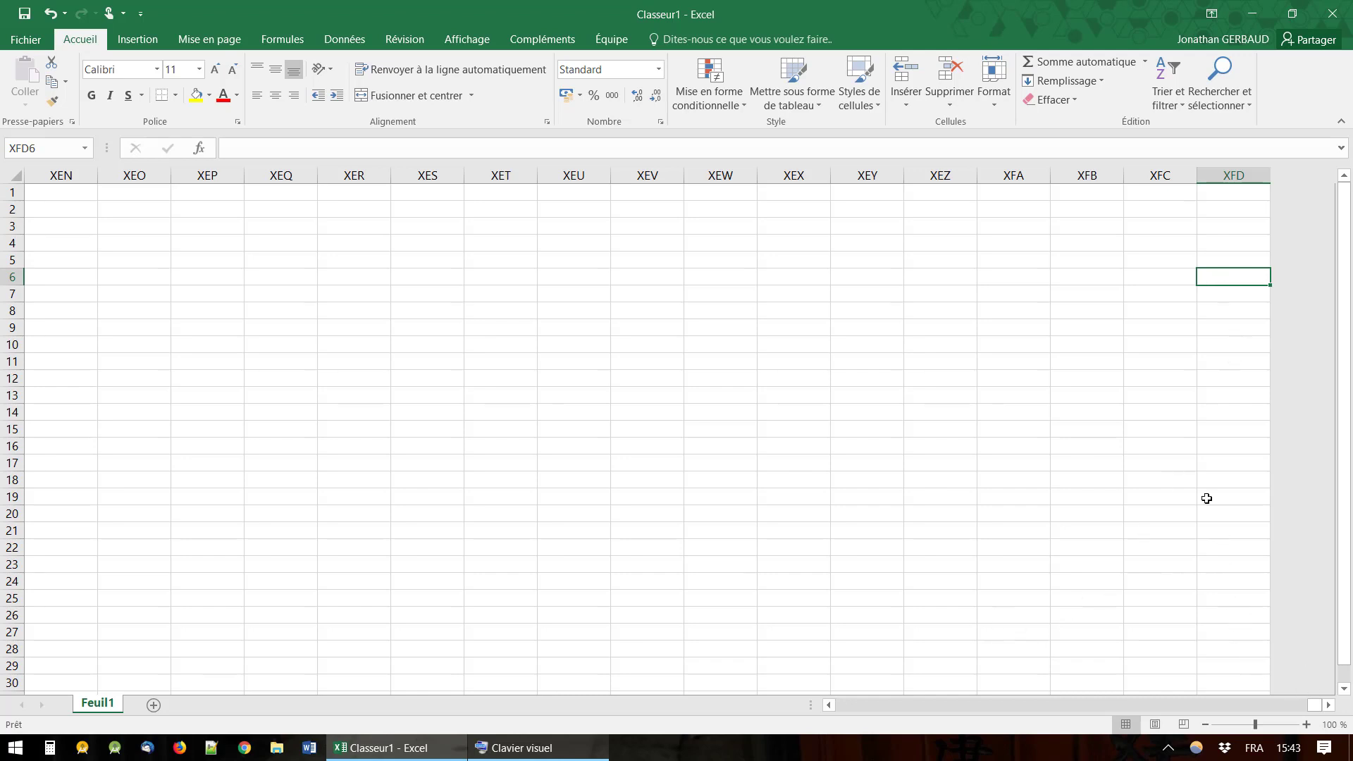
Return from XFA8 to column A, then select the block B6:C10 and clear it by selecting D11.
click(1034, 303)
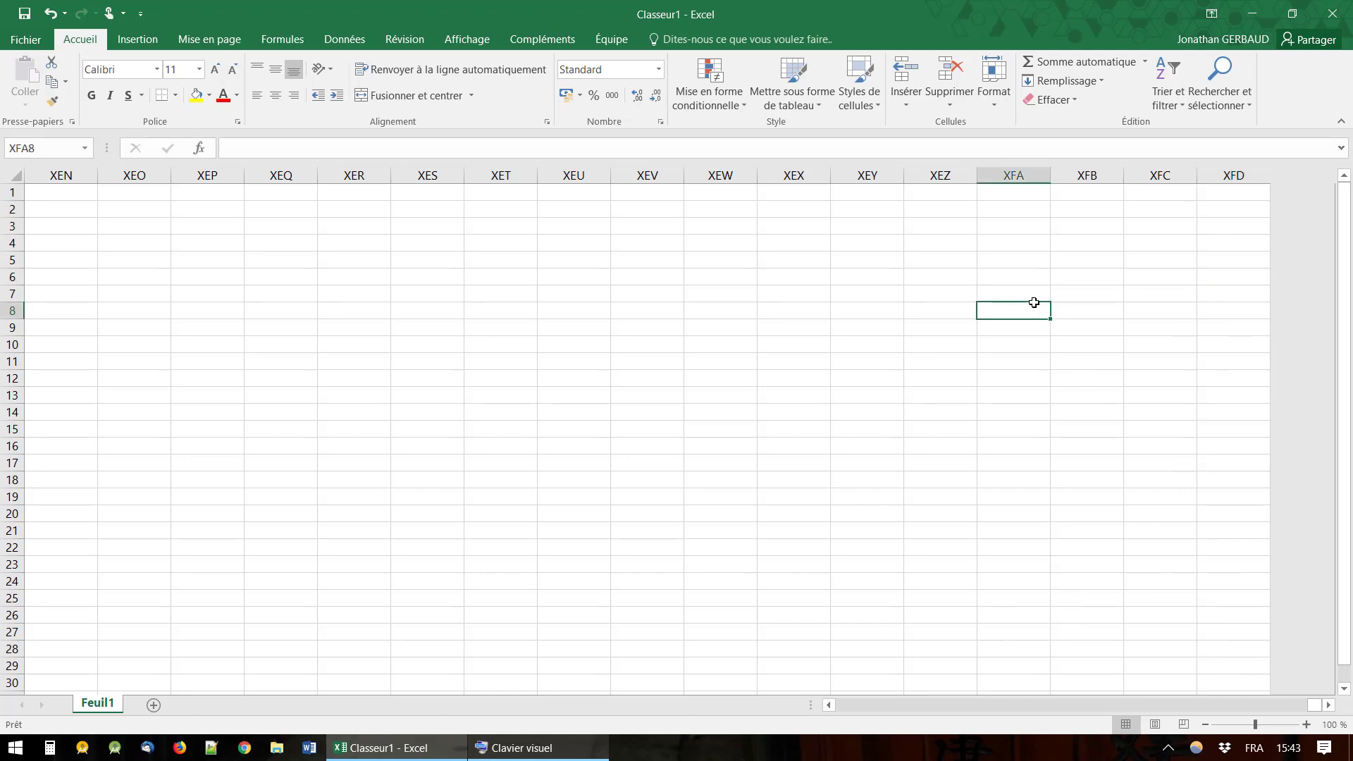
key(Home)
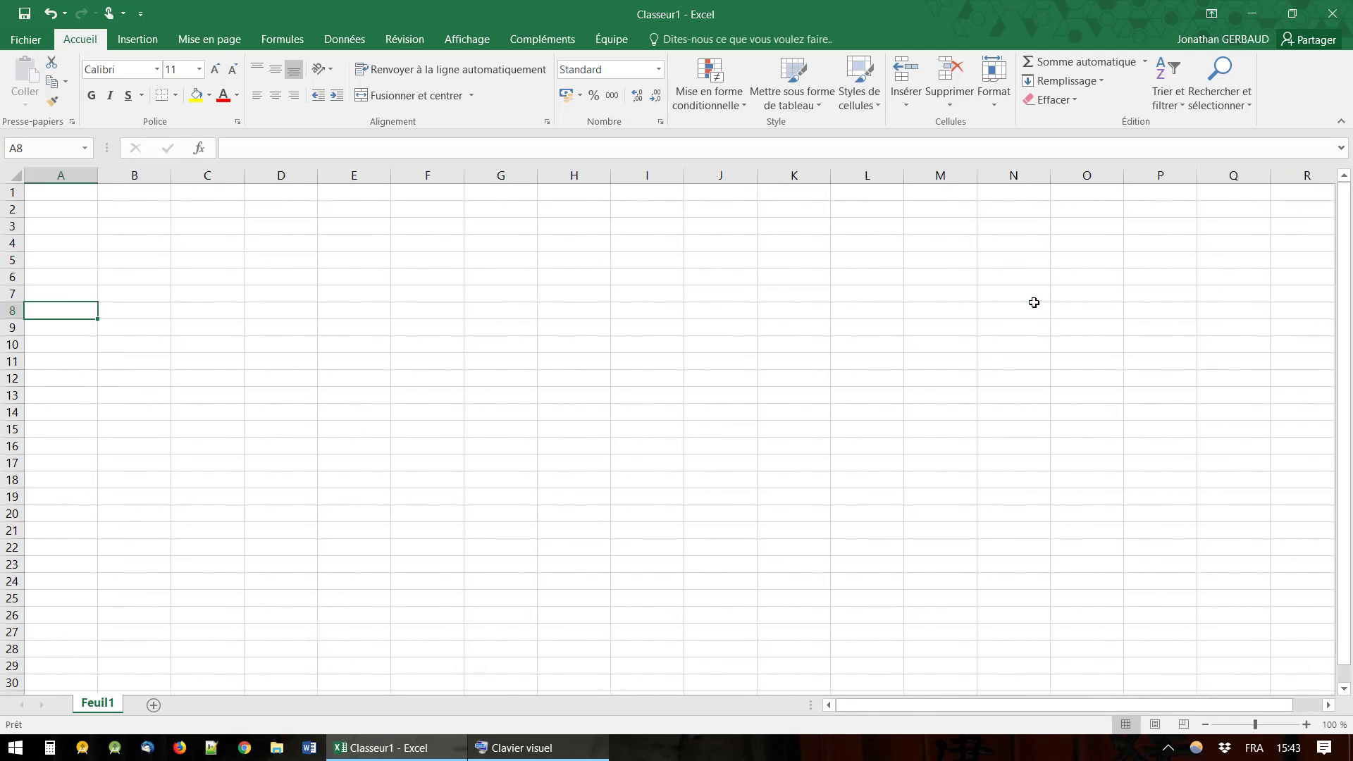
drag(131, 272, 196, 335)
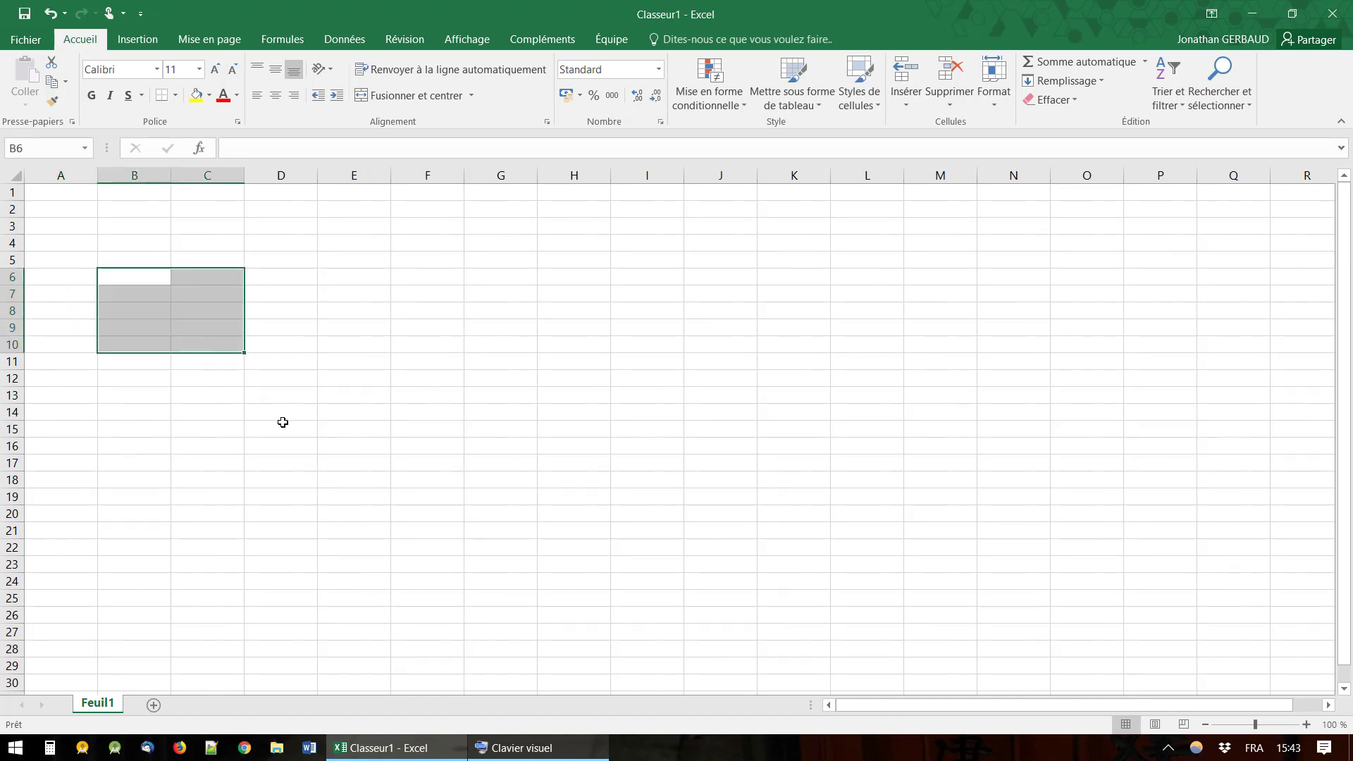
click(270, 366)
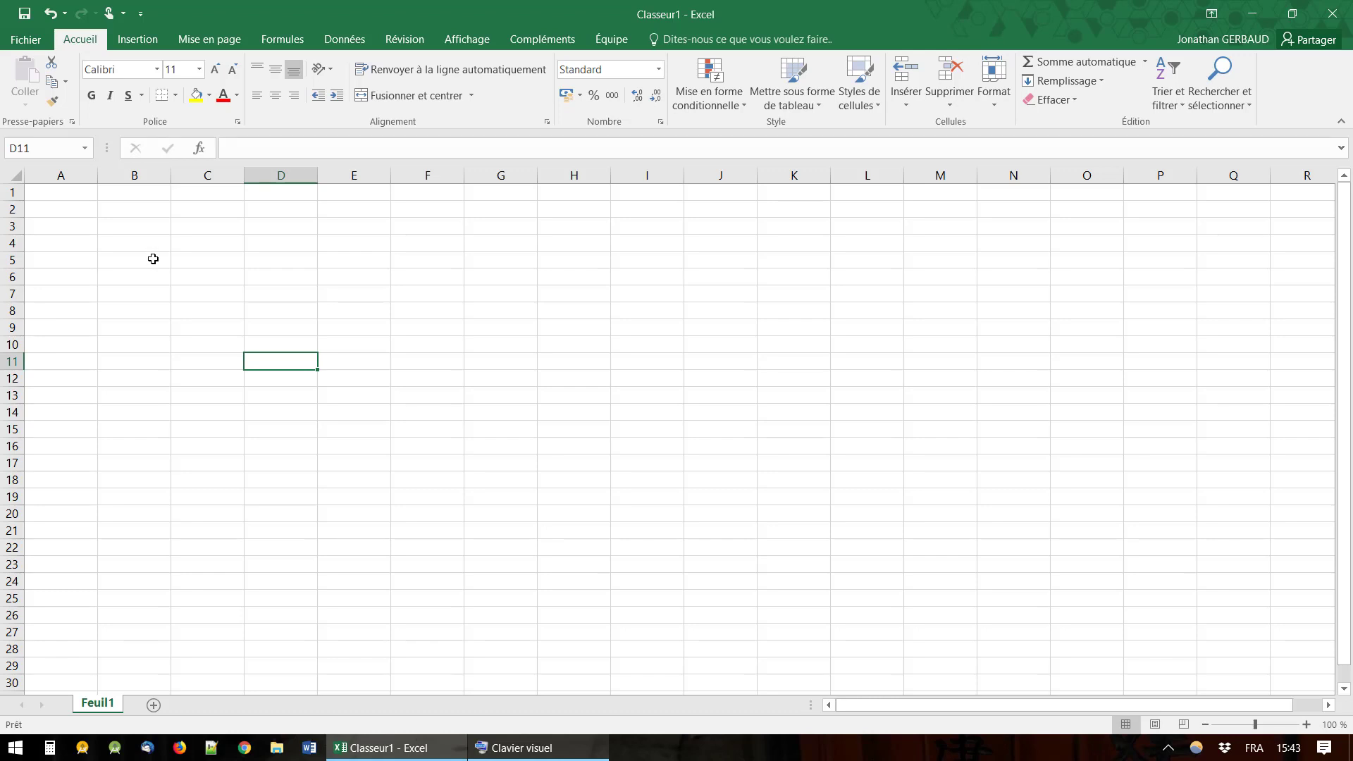
Select a block of cells starting at B5, then reduce the selection to the single cell C6.
drag(153, 258, 402, 505)
click(362, 423)
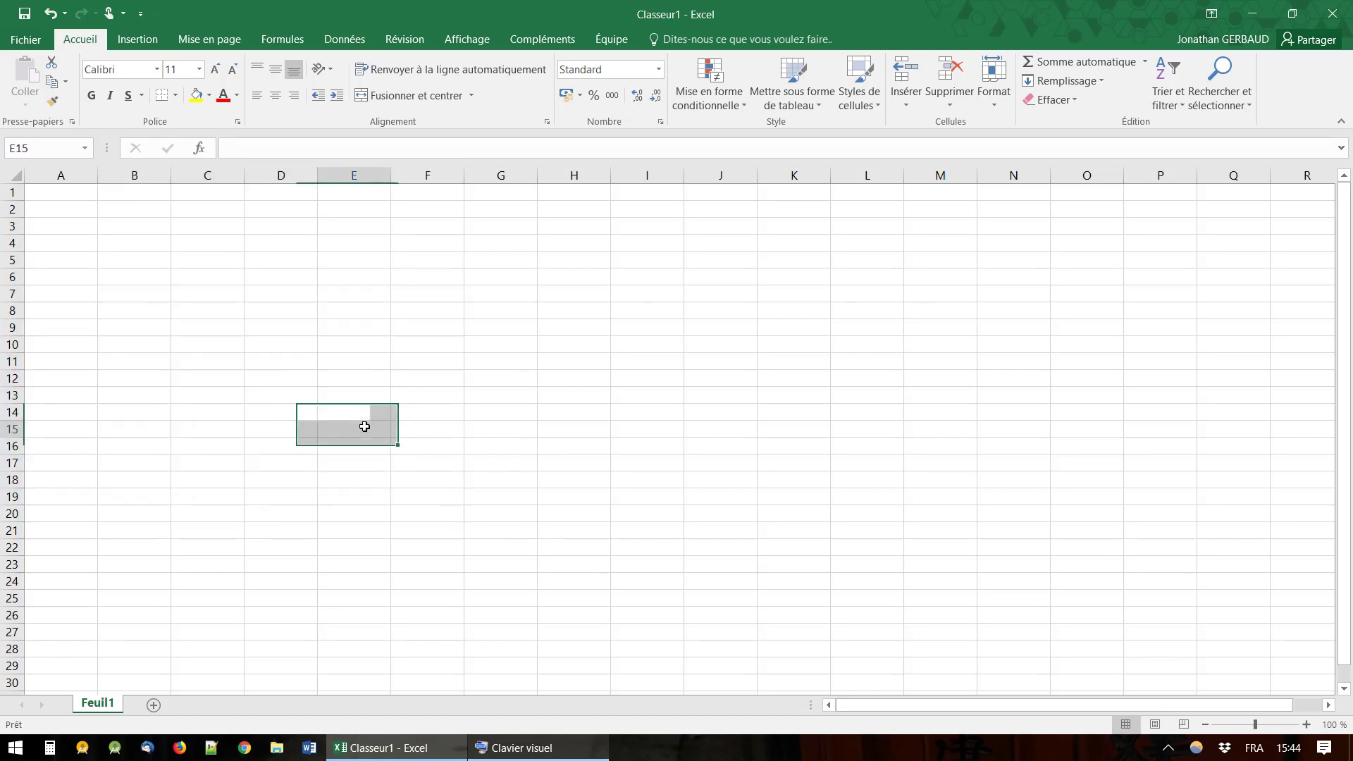
click(174, 279)
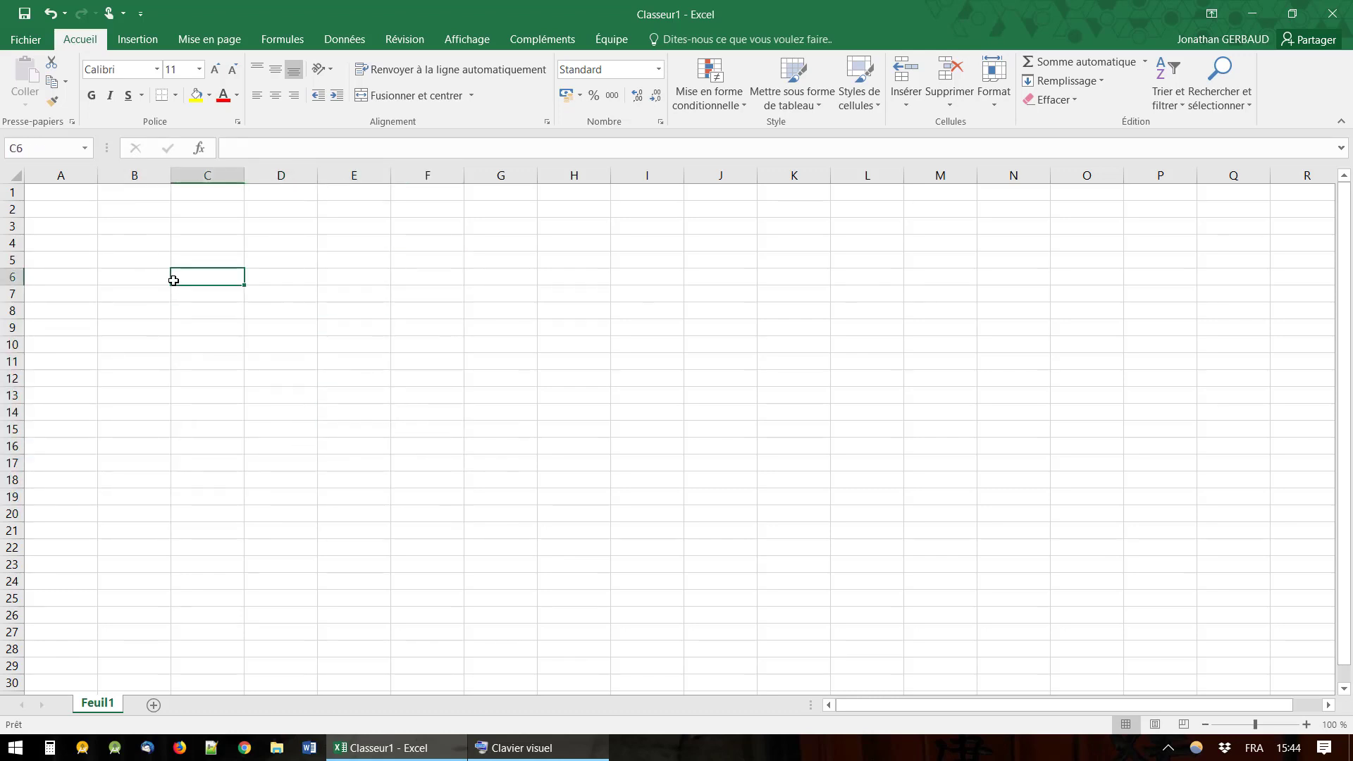